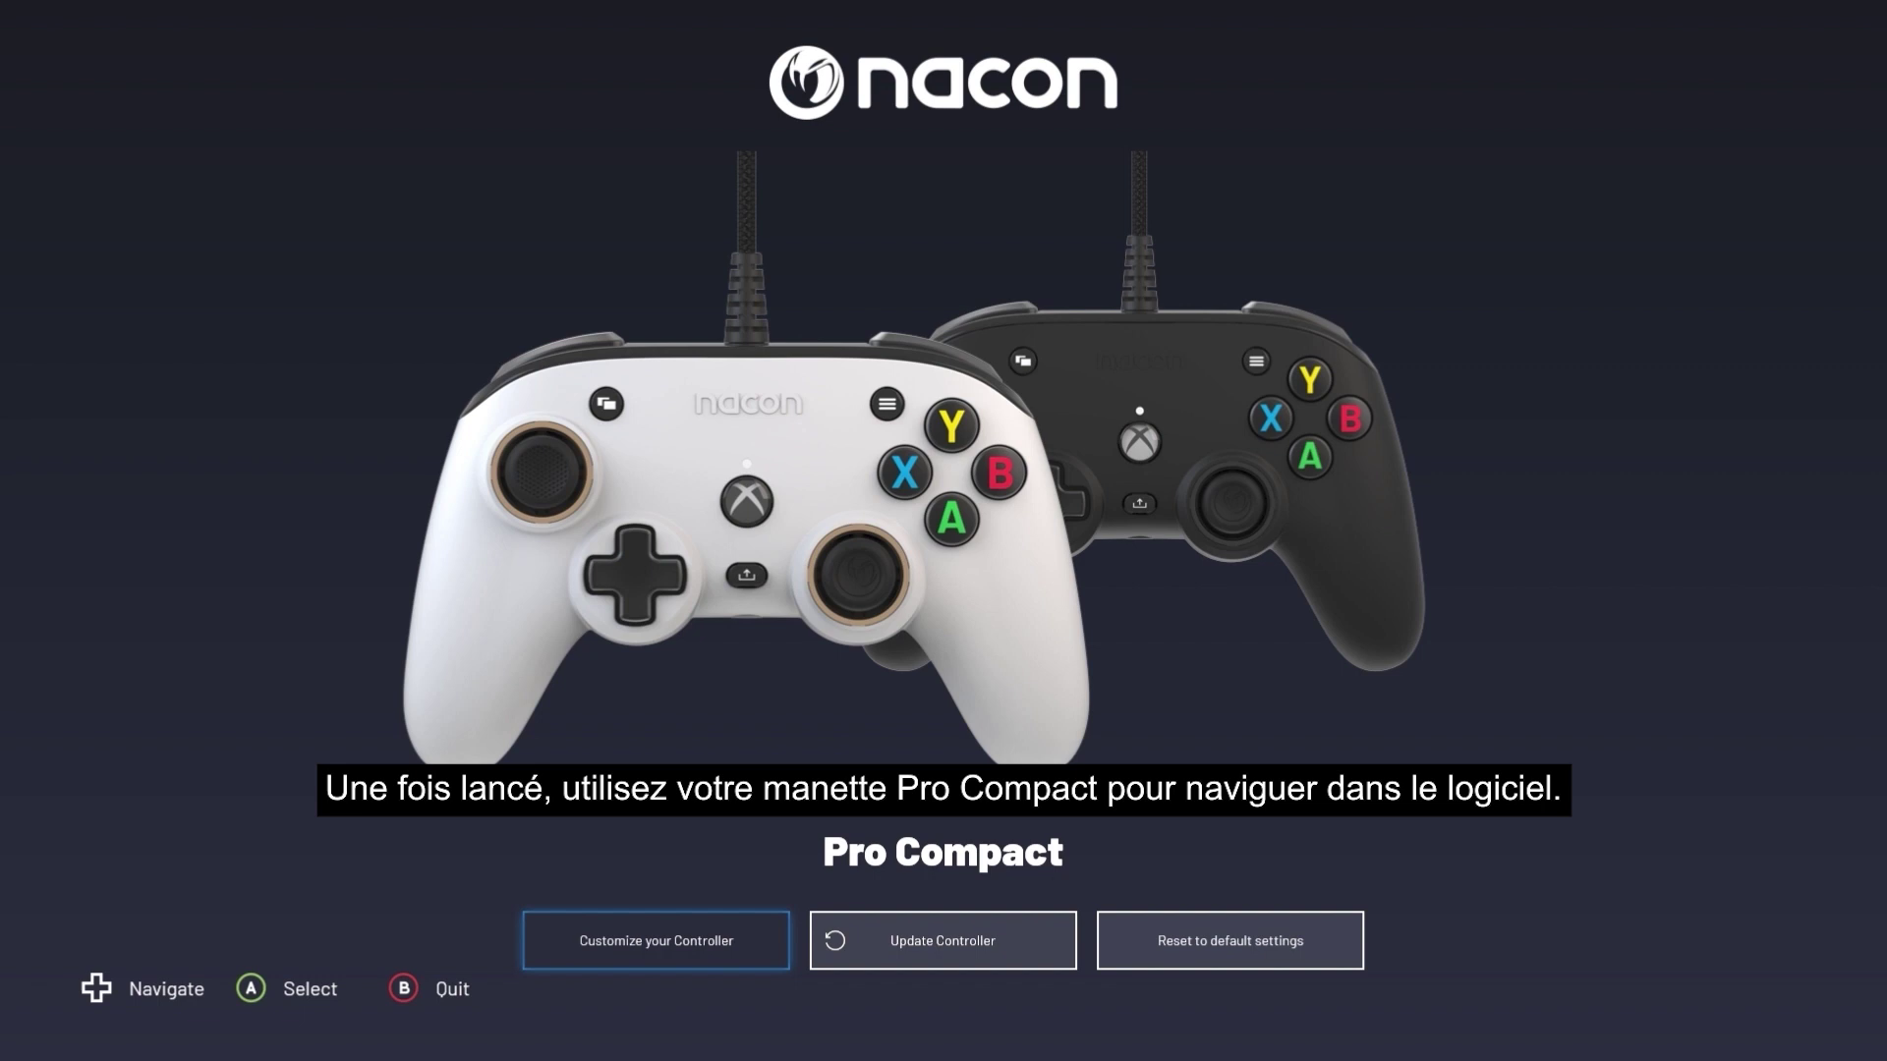
Step: Check the firmware update and restore-defaults options, then open Customize your Controller's Mapping tab
key(Right)
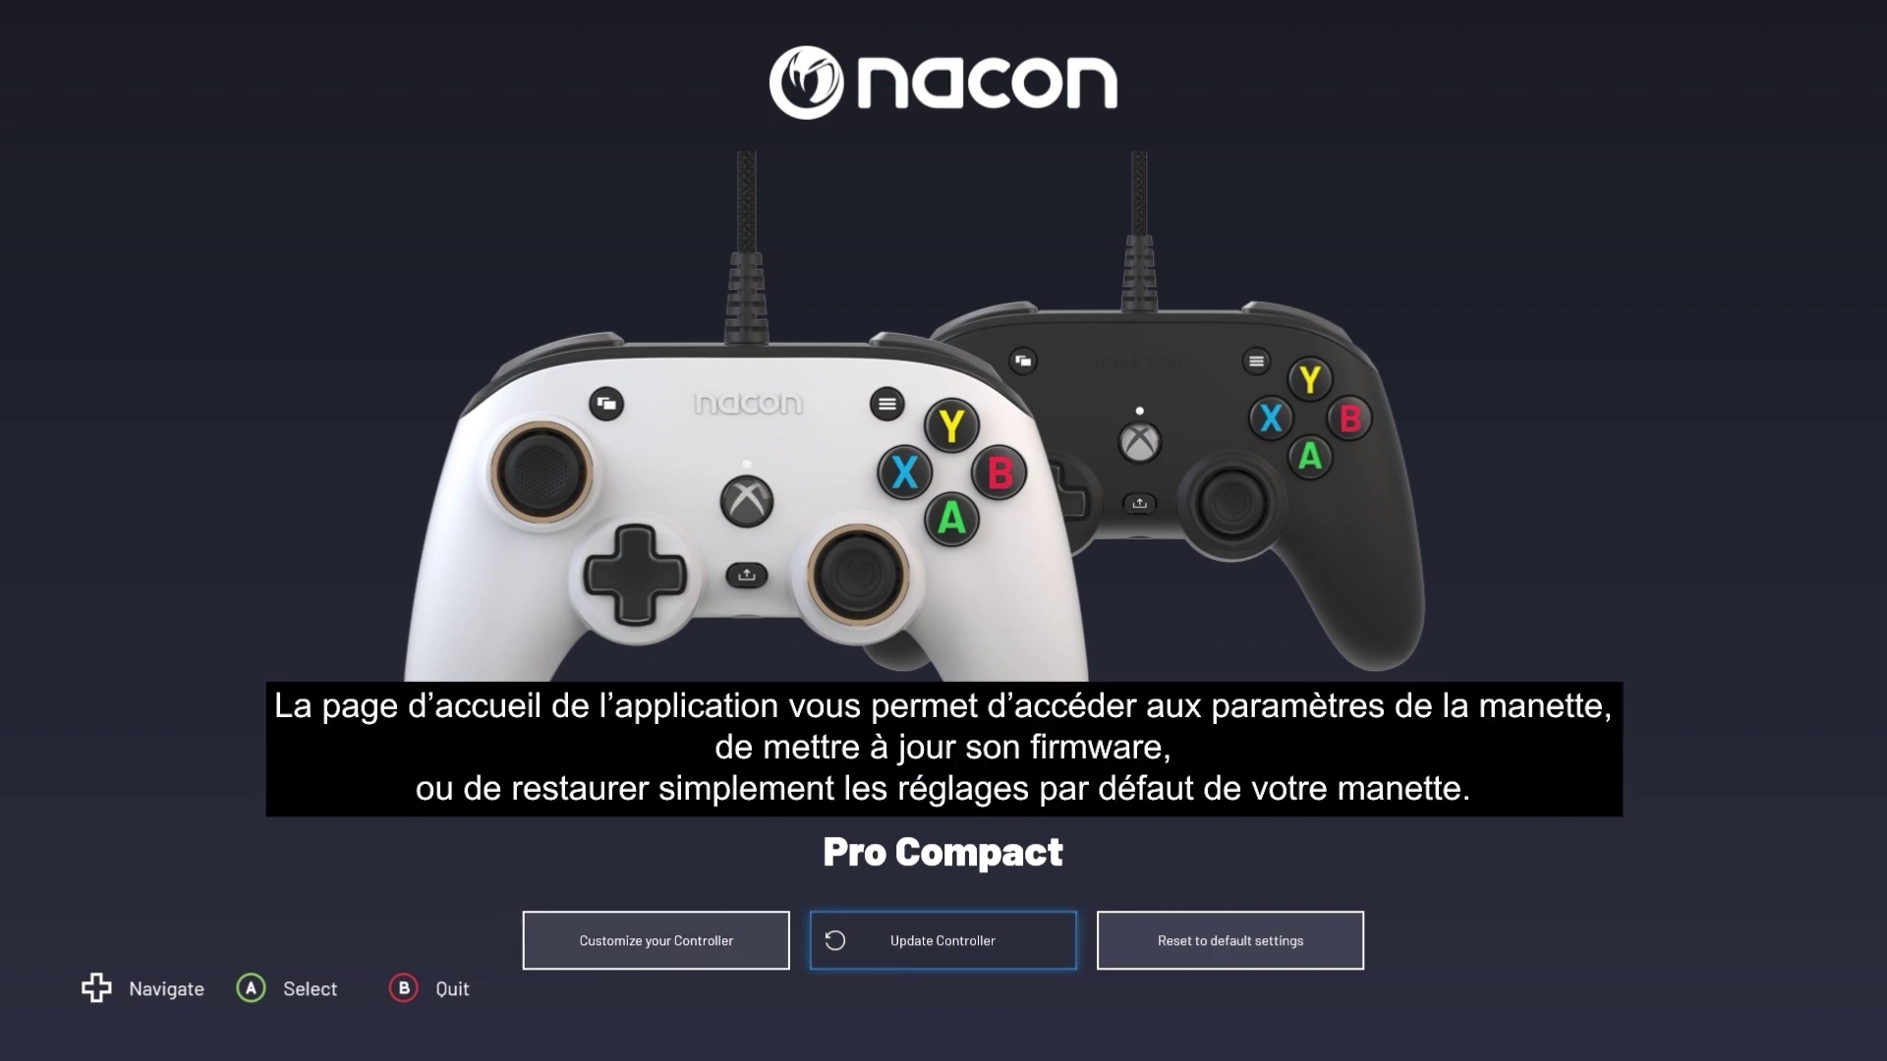
key(Right)
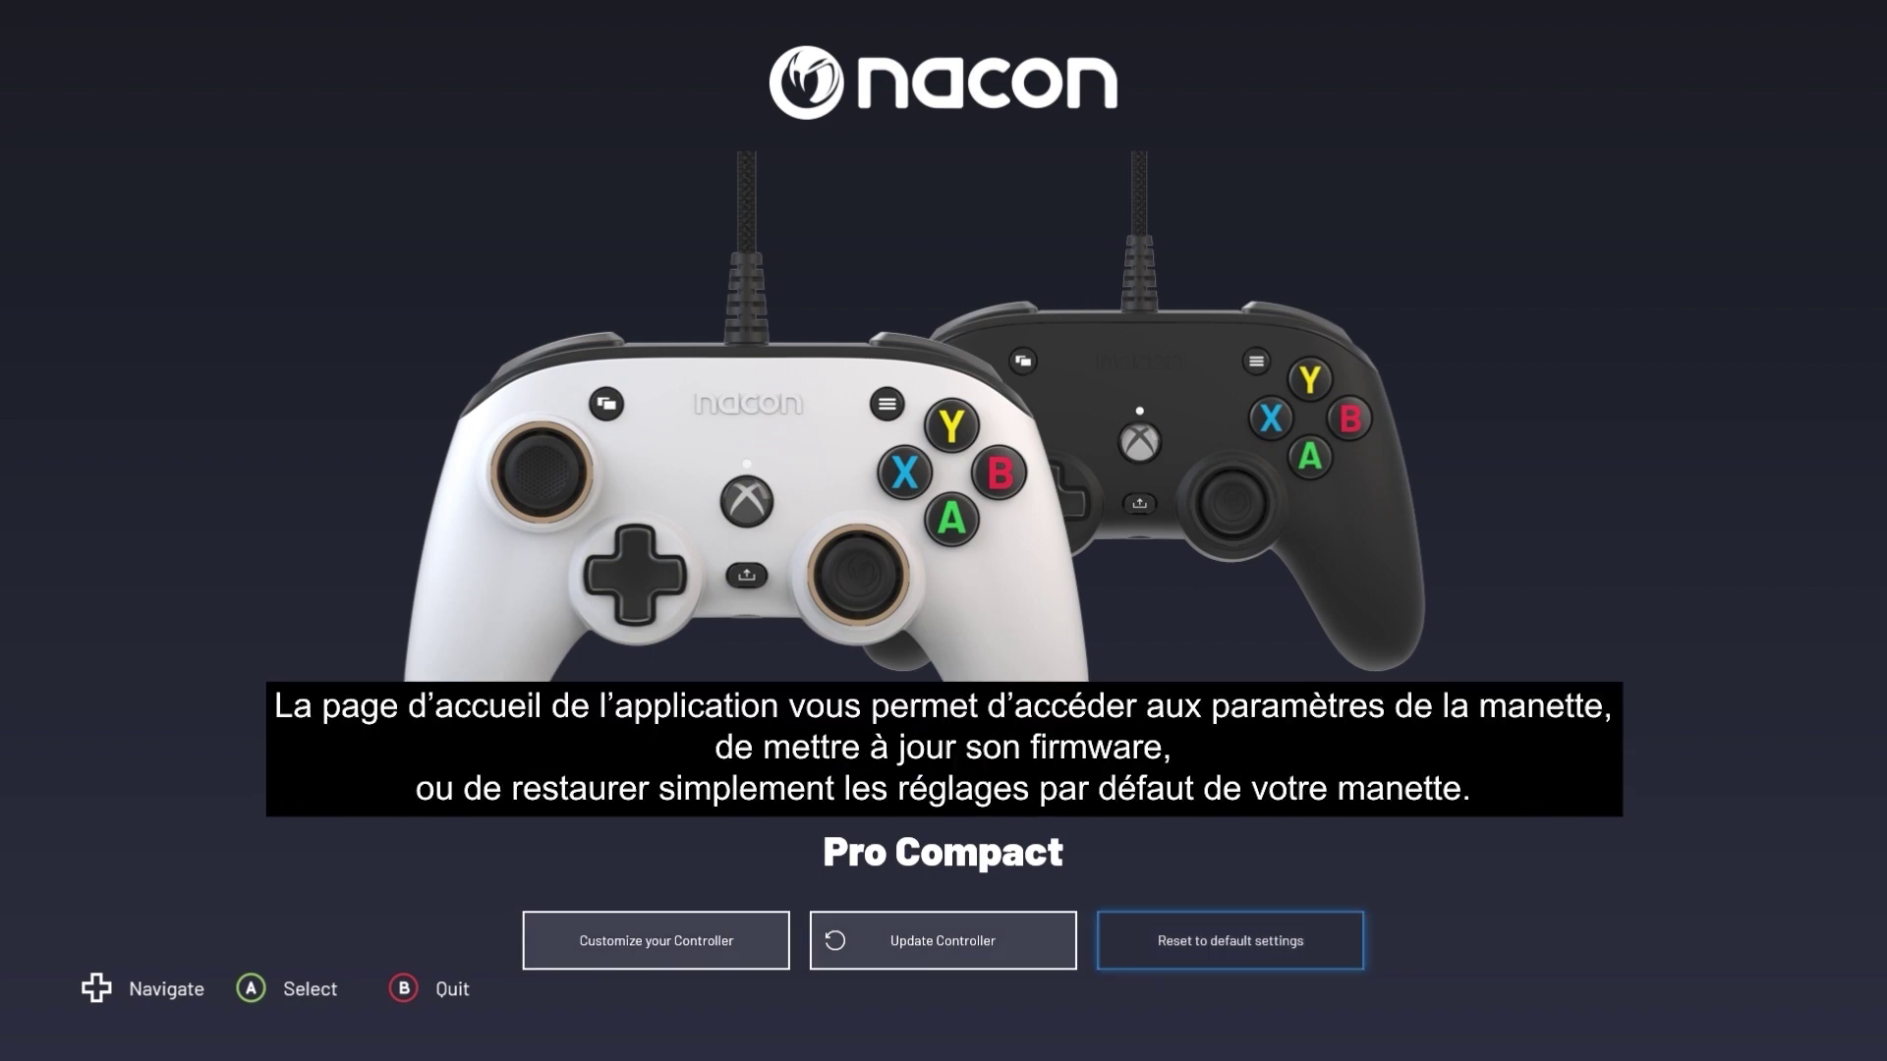
key(Left)
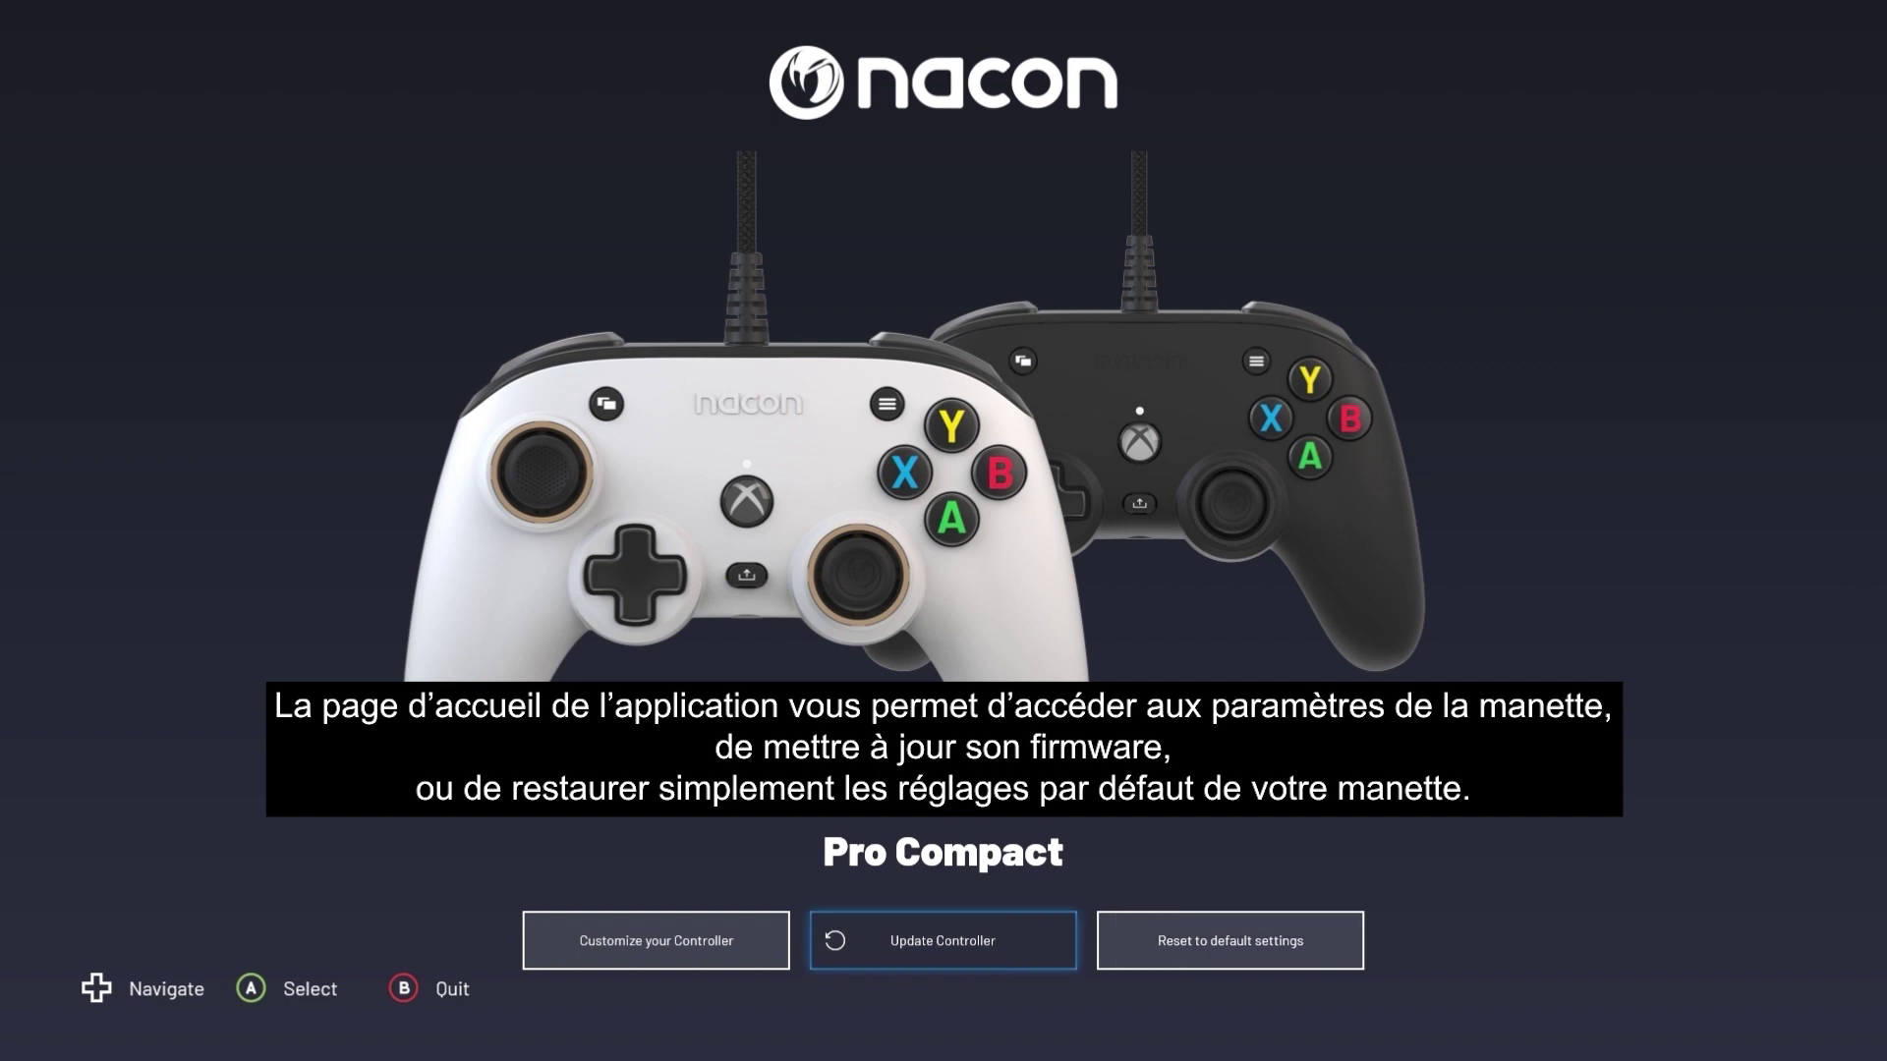
key(Left)
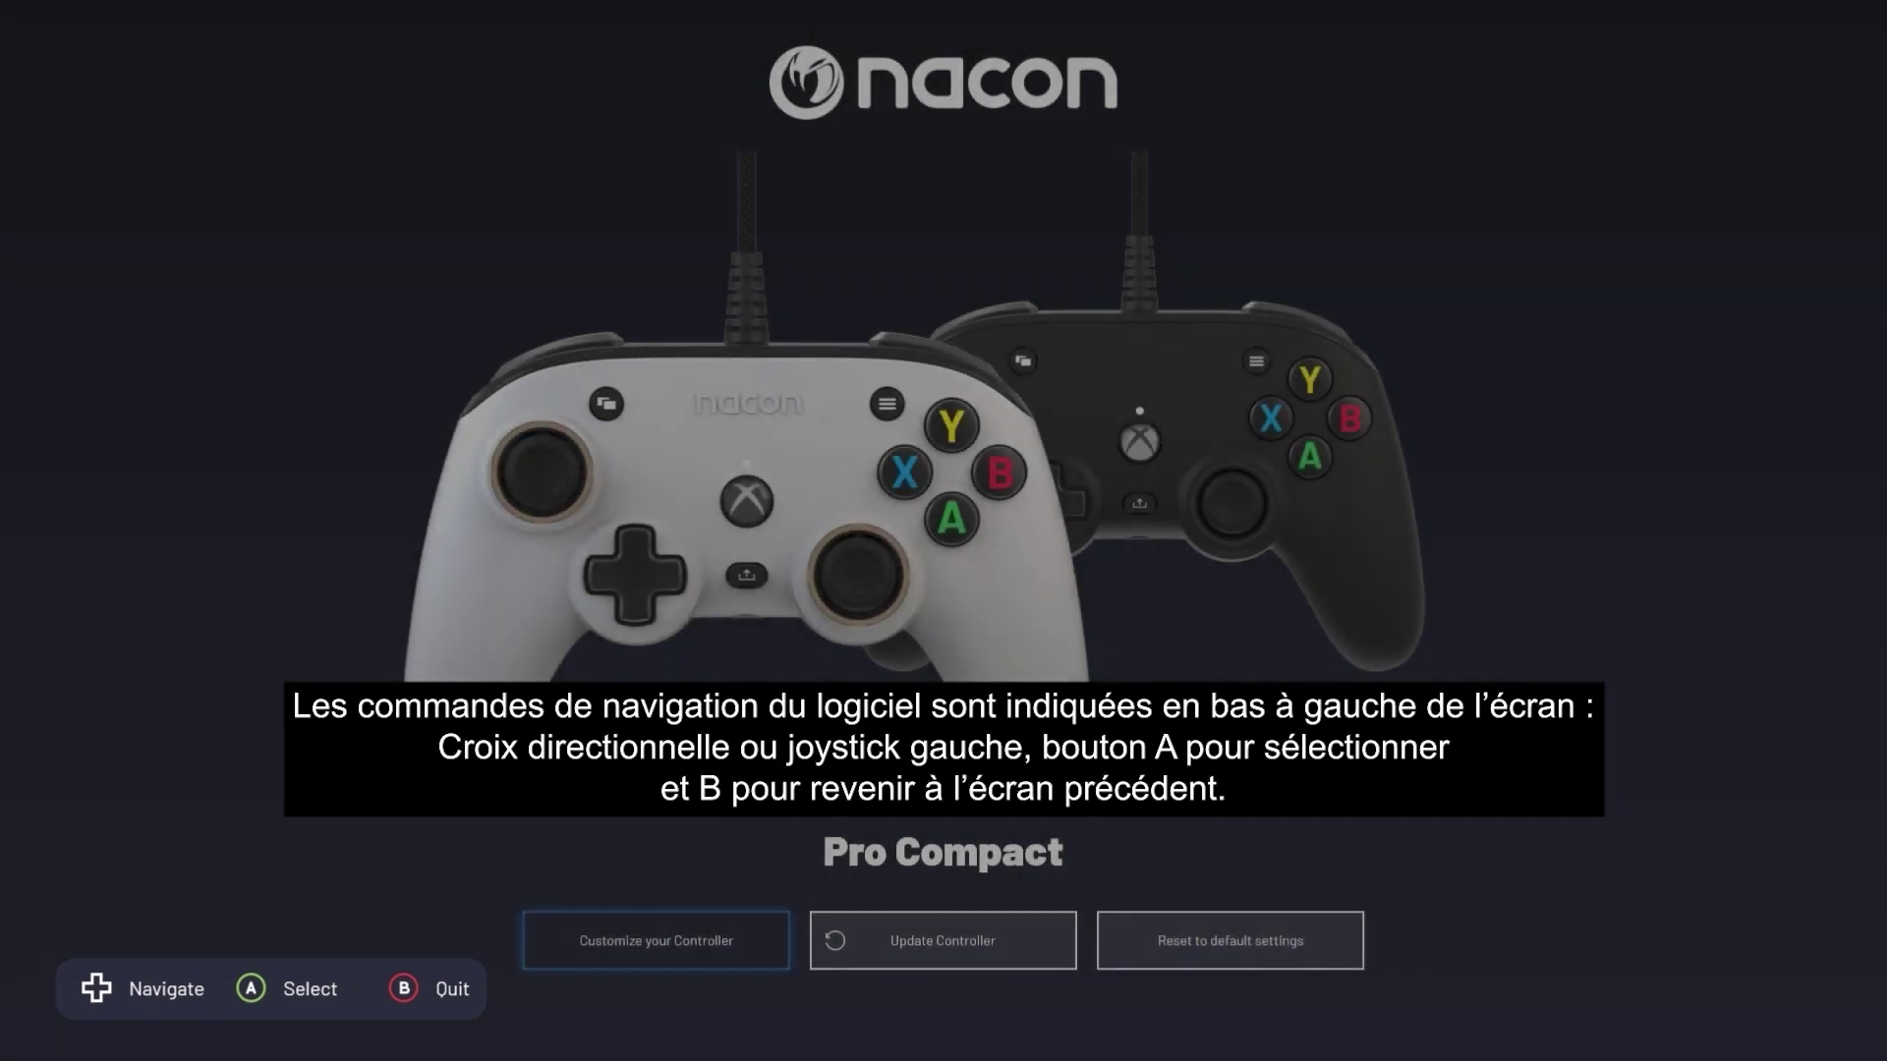
key(Left)
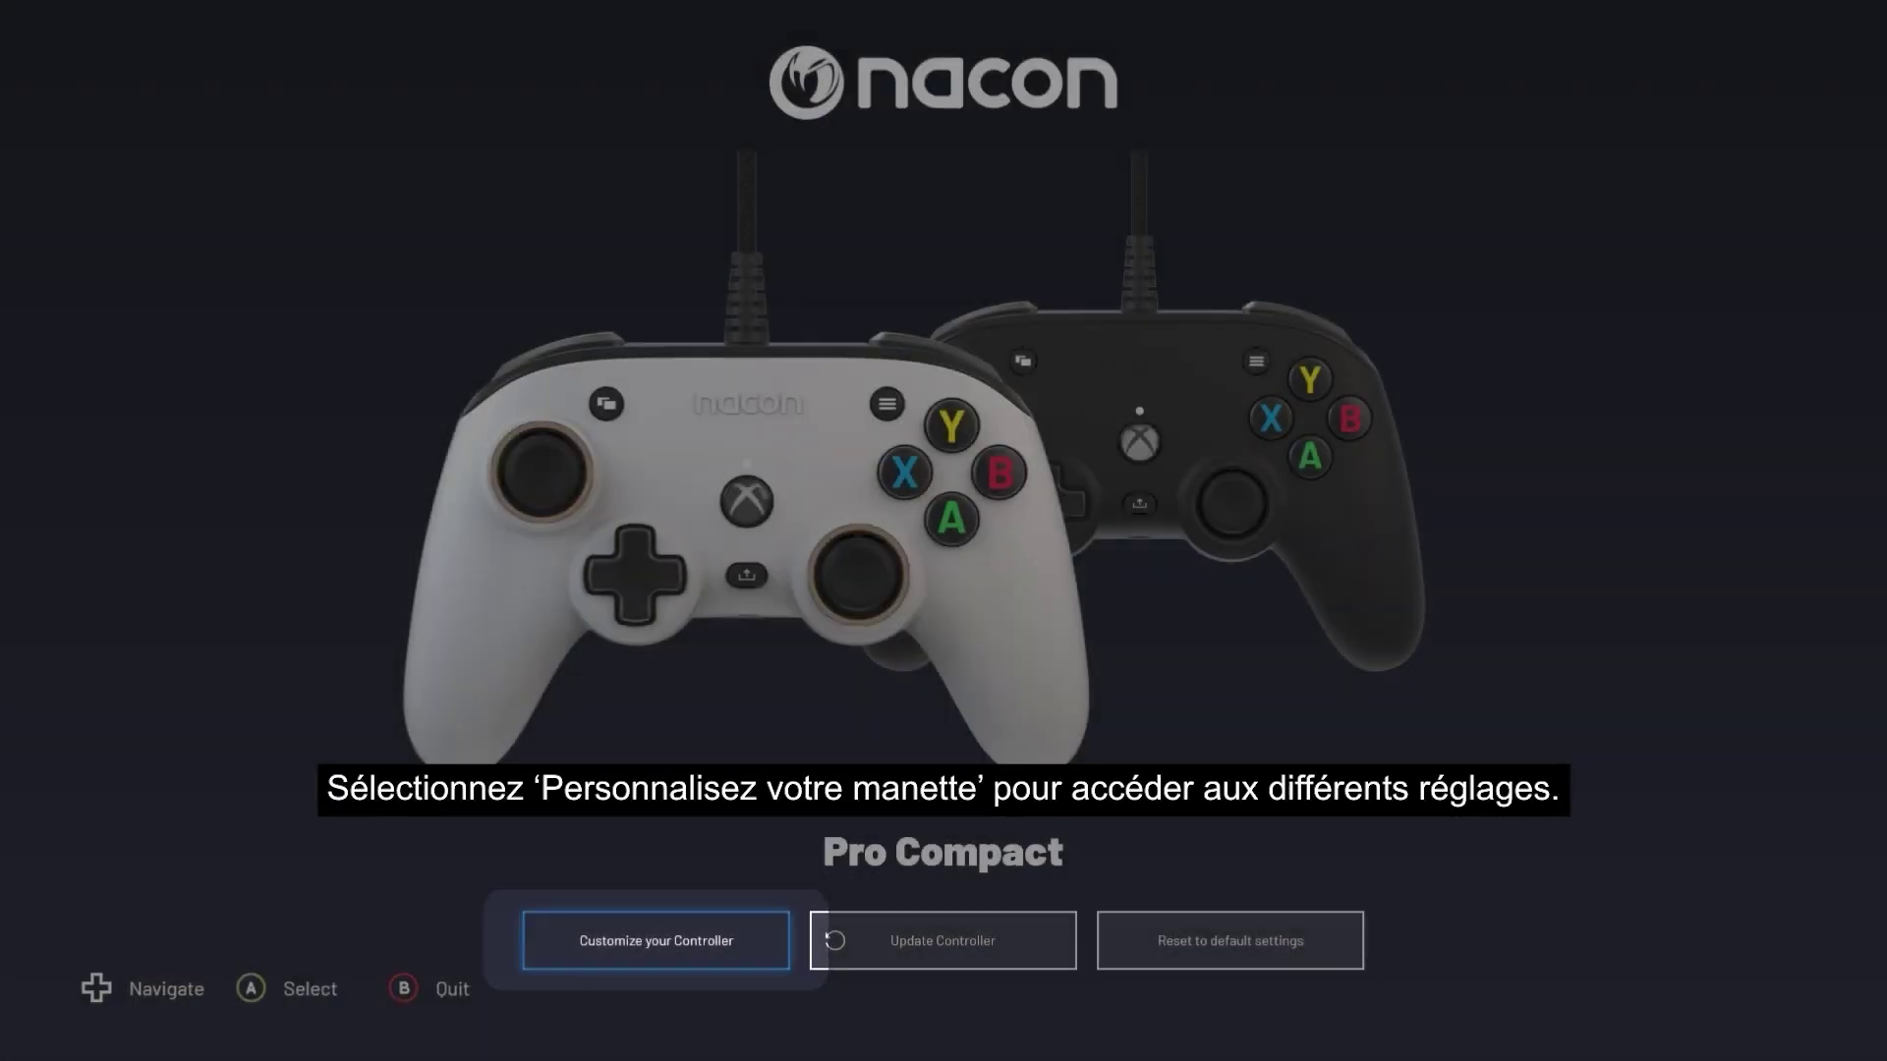
key(Return)
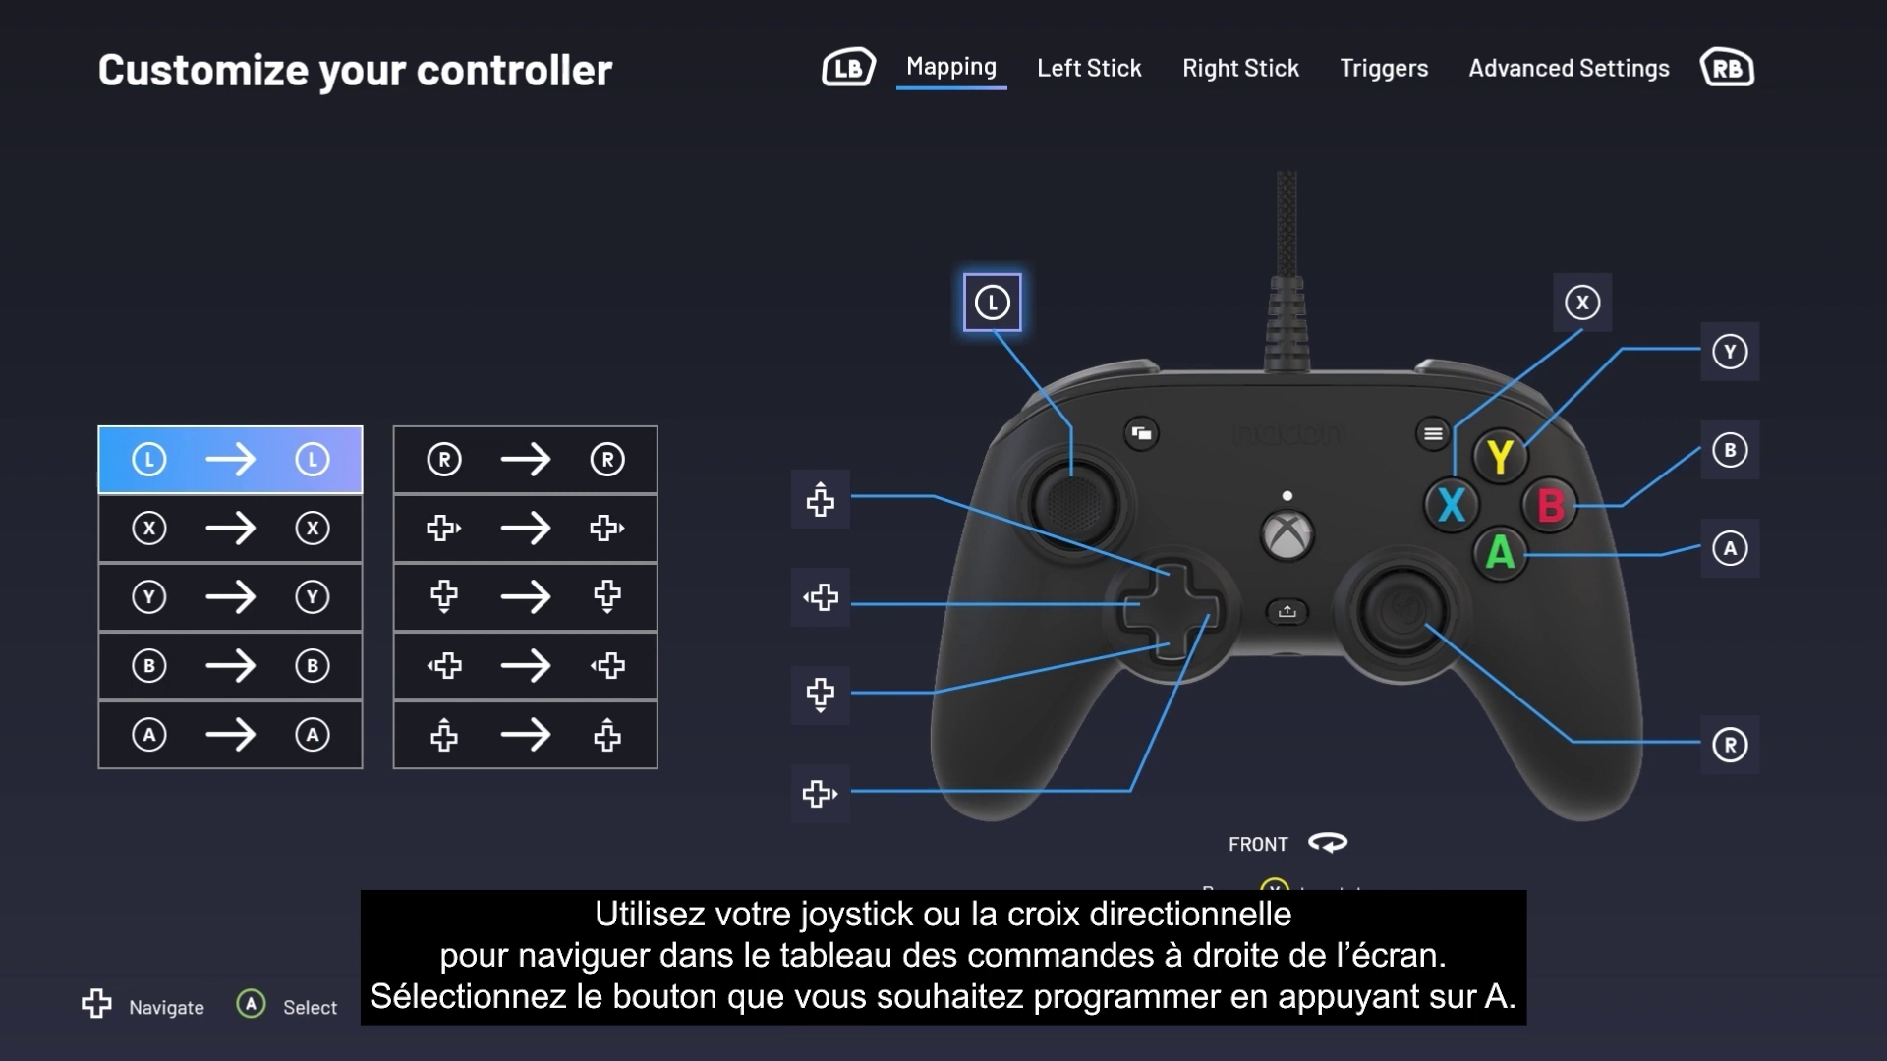
Step: Remap the X button to B in the mapping table, leaving the Y and B rows unchanged
key(Down)
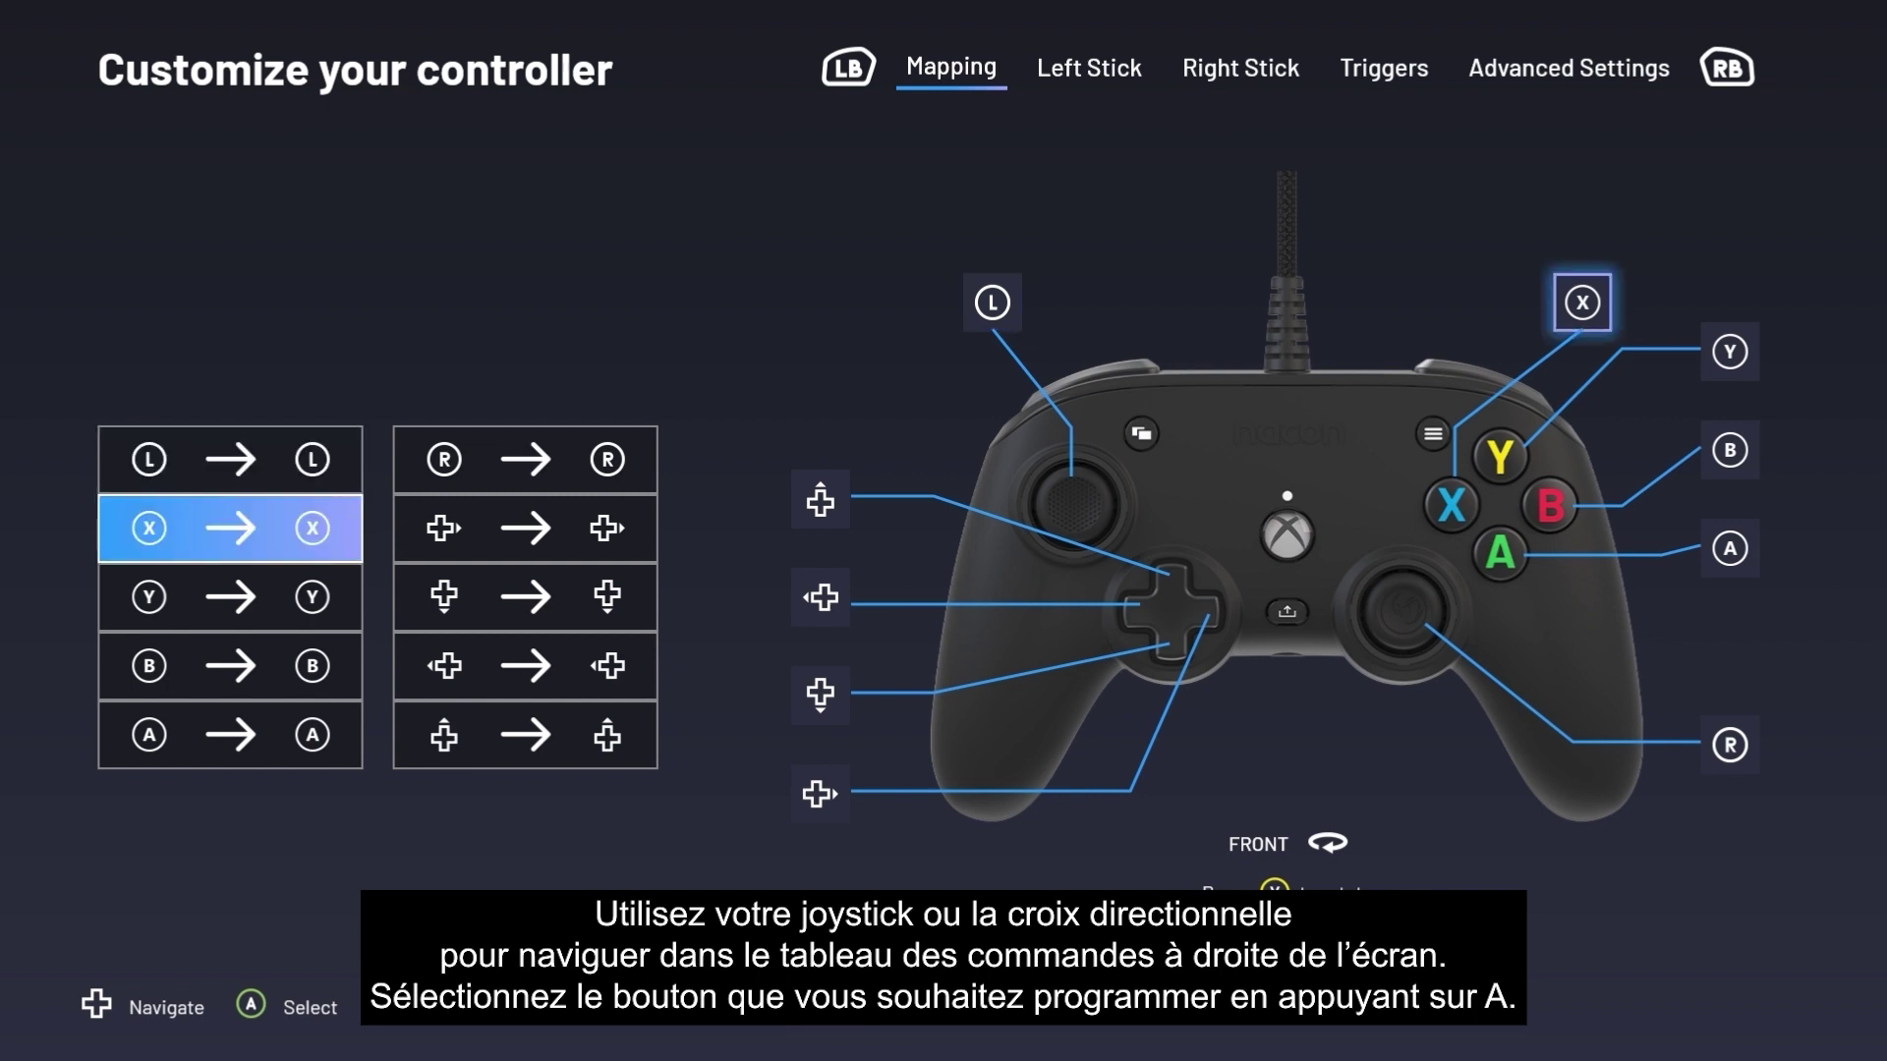
key(Return)
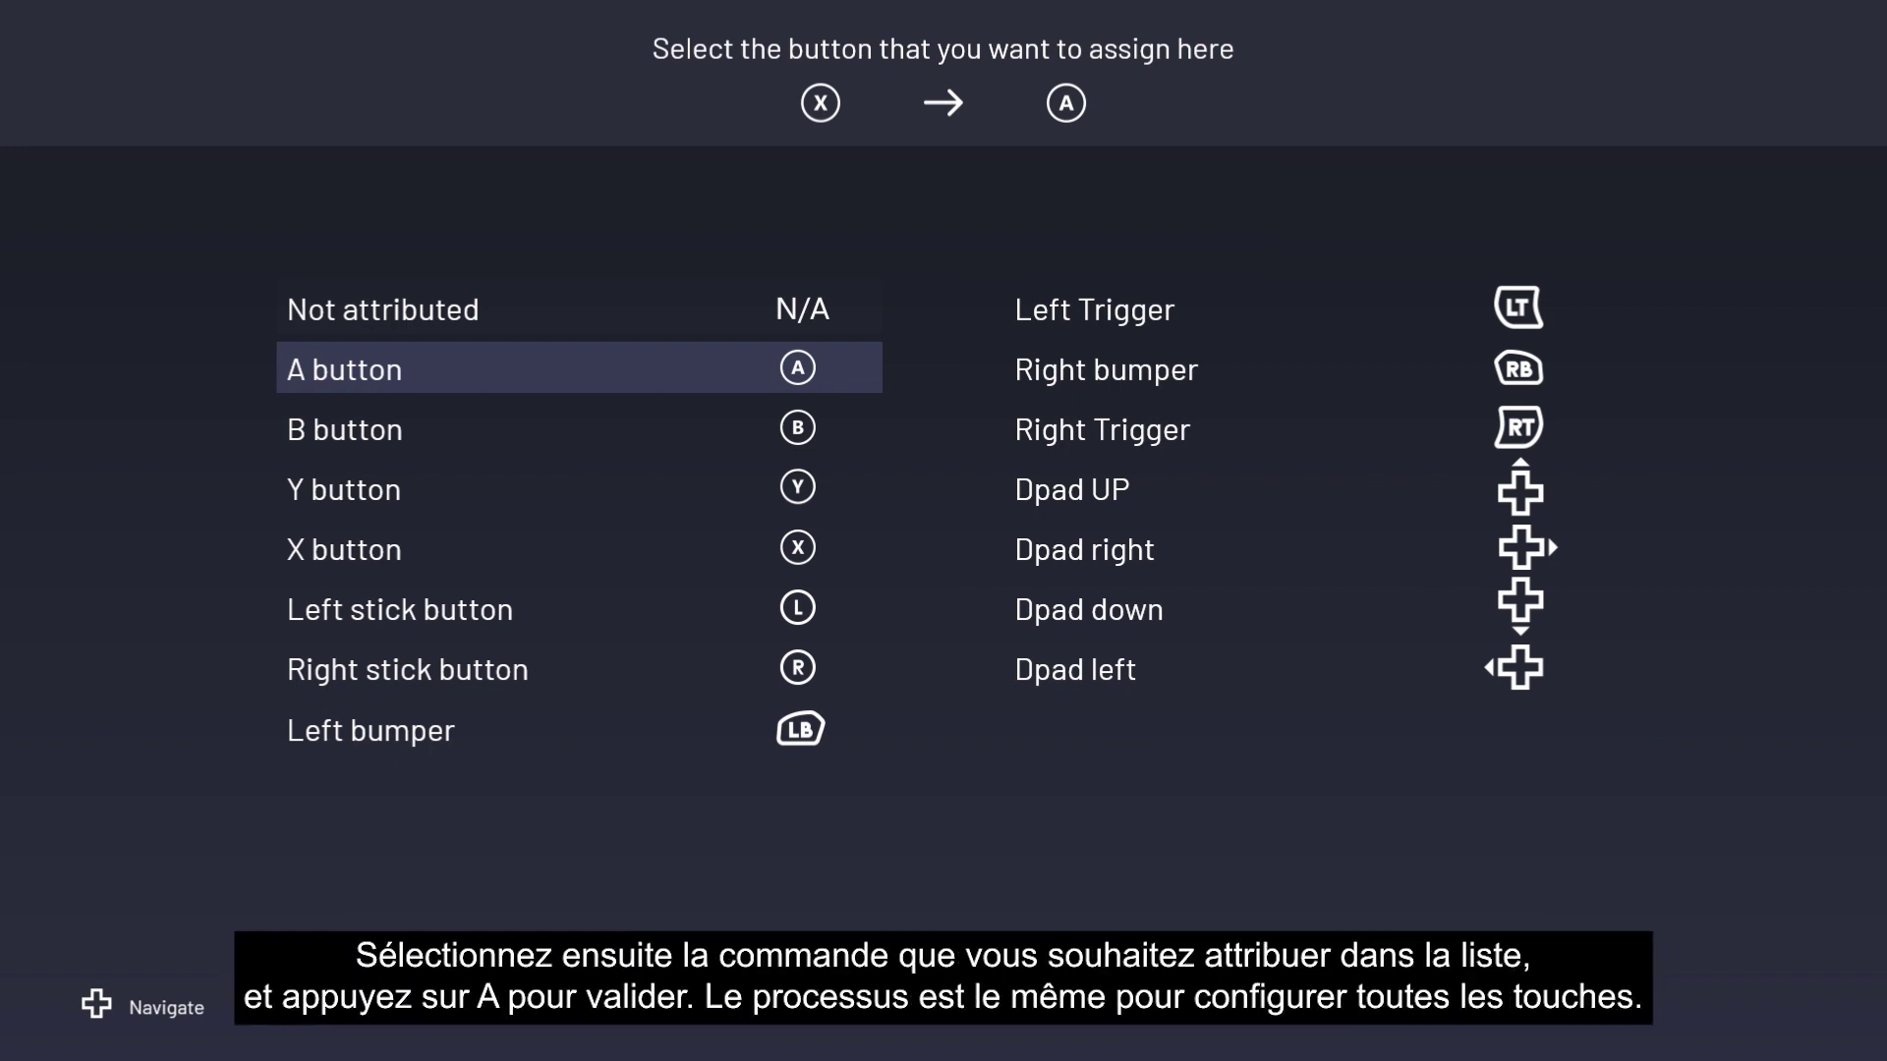
key(Down)
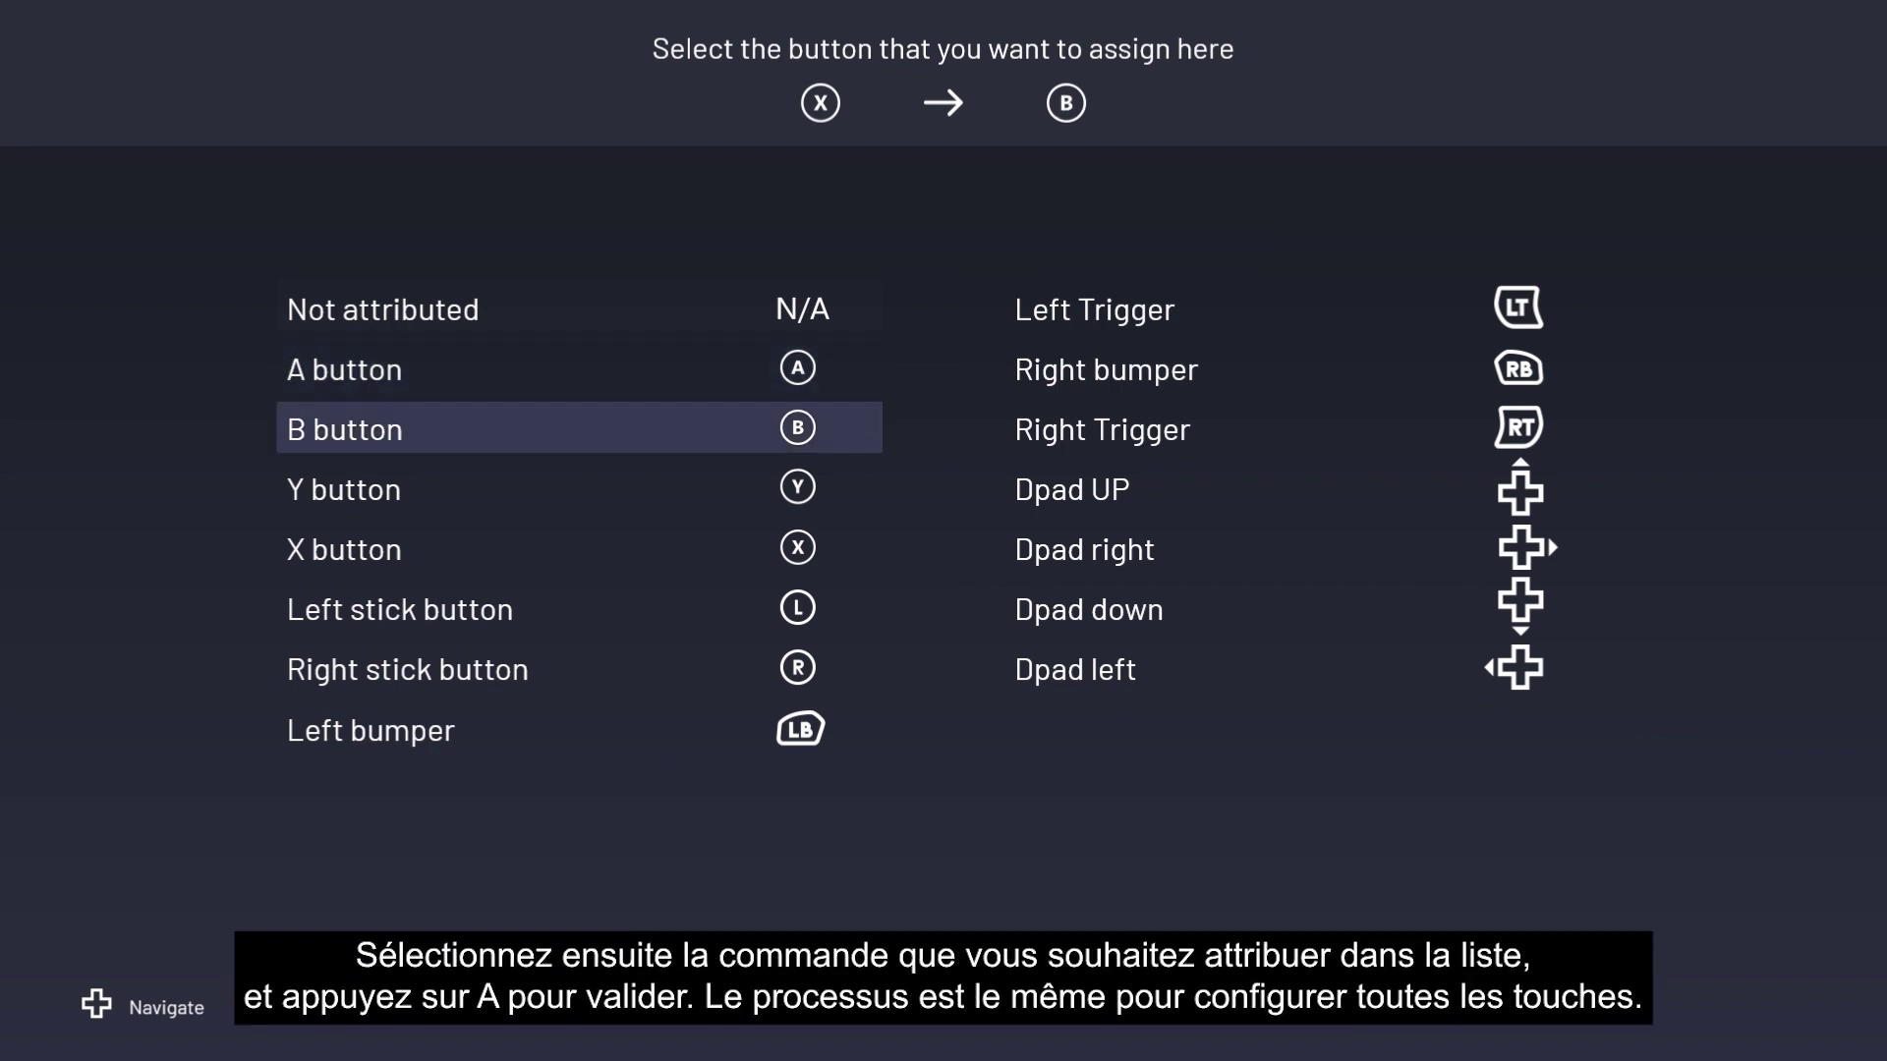
key(Return)
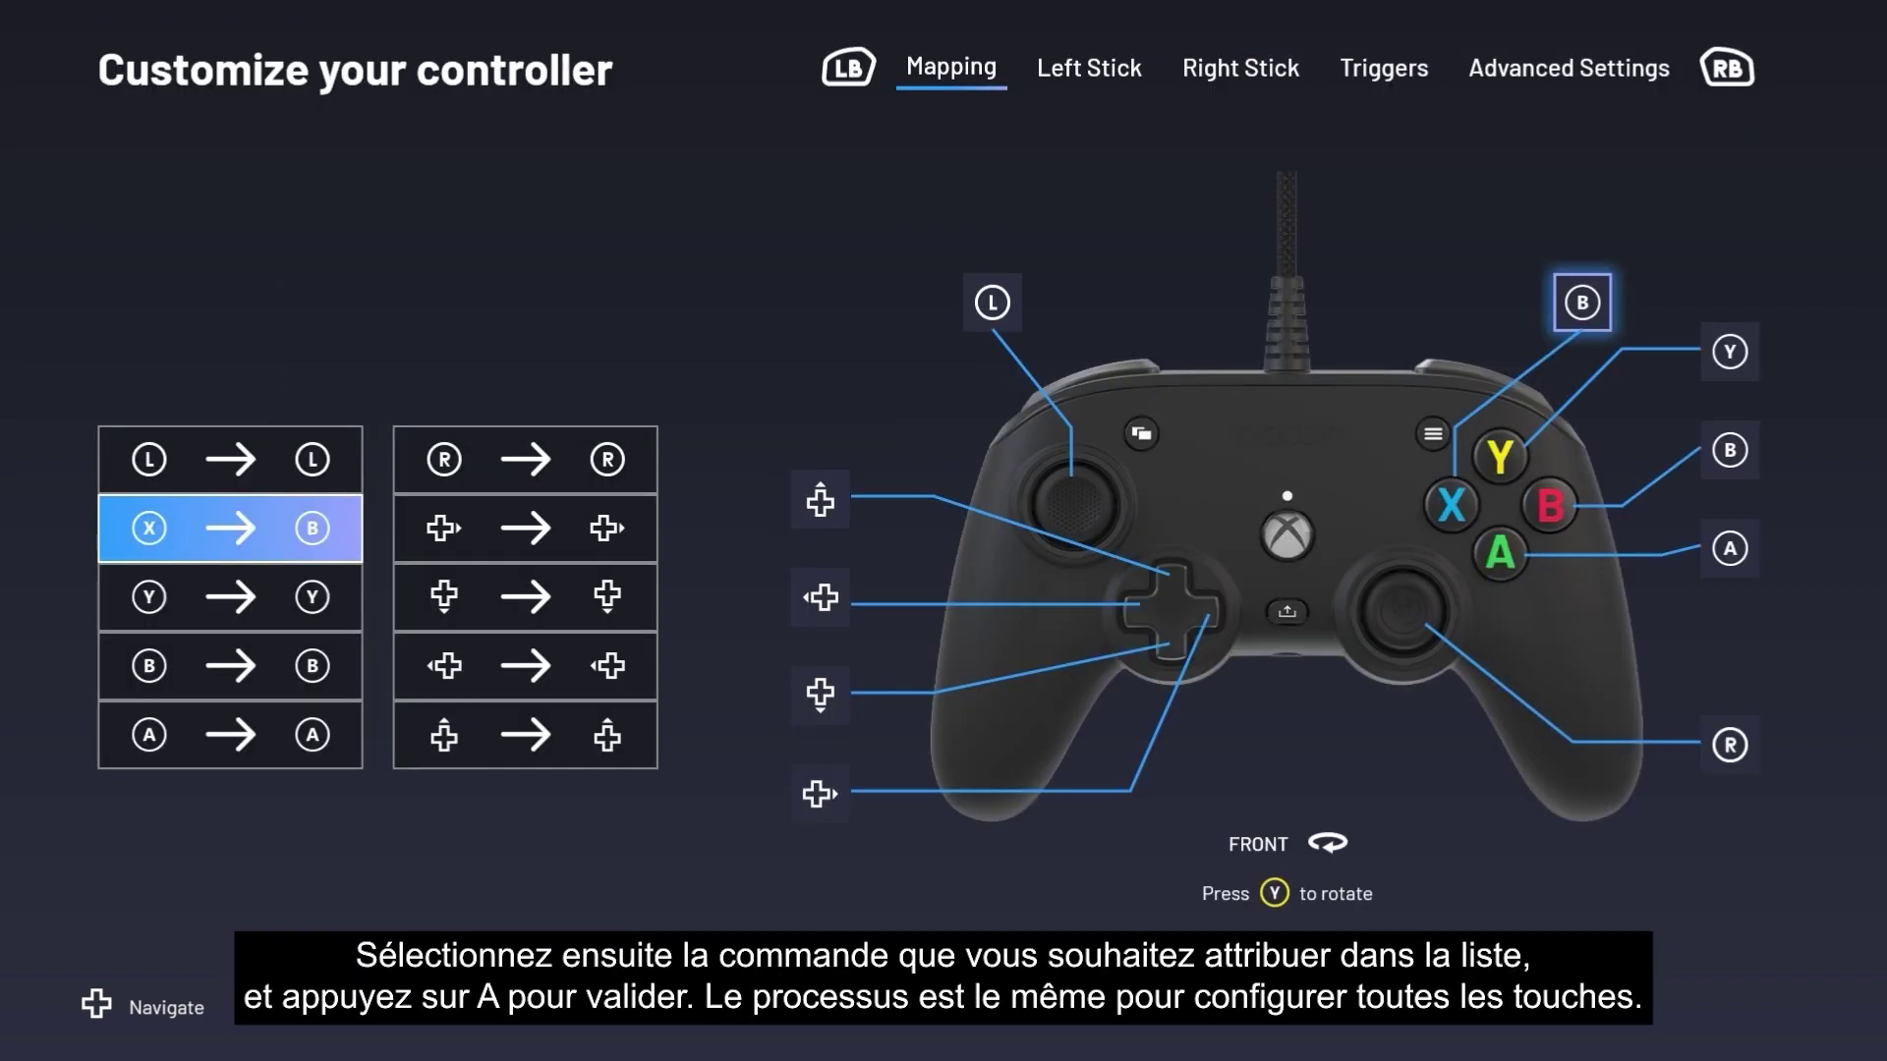
key(Down)
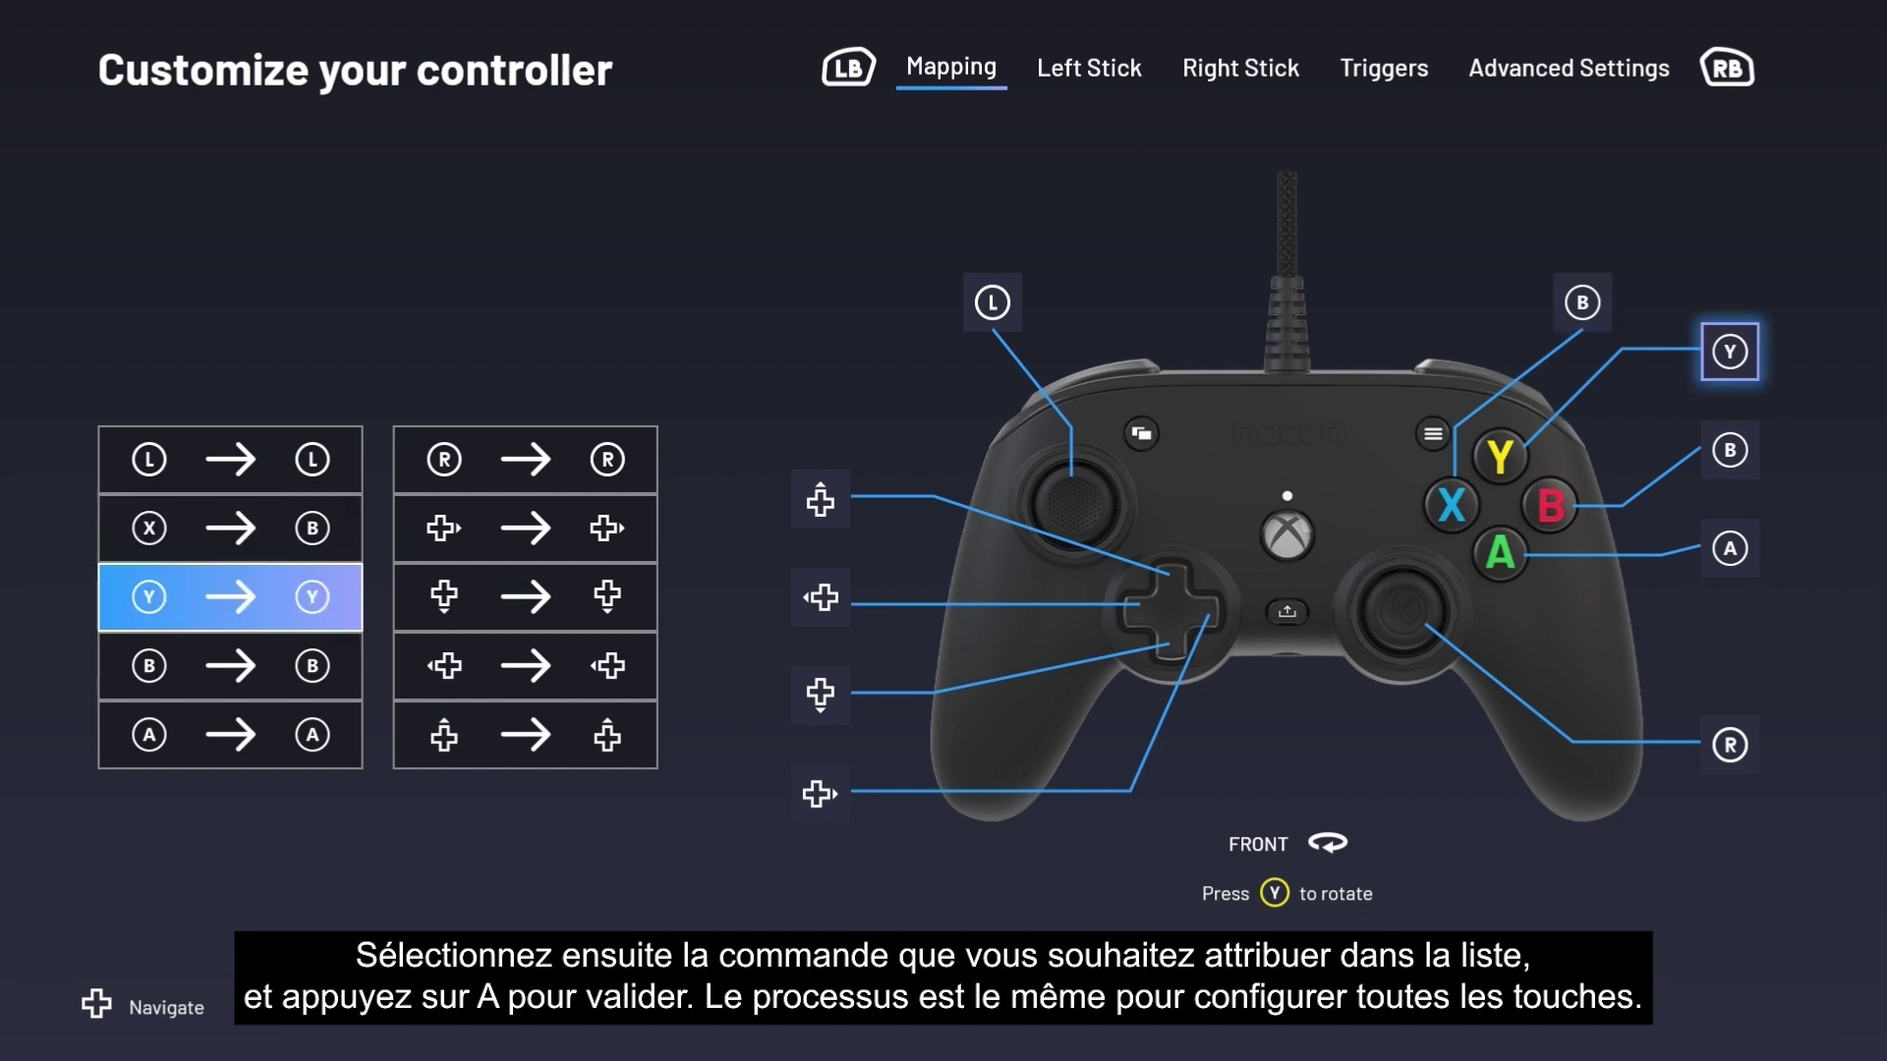
key(Down)
key(Down)
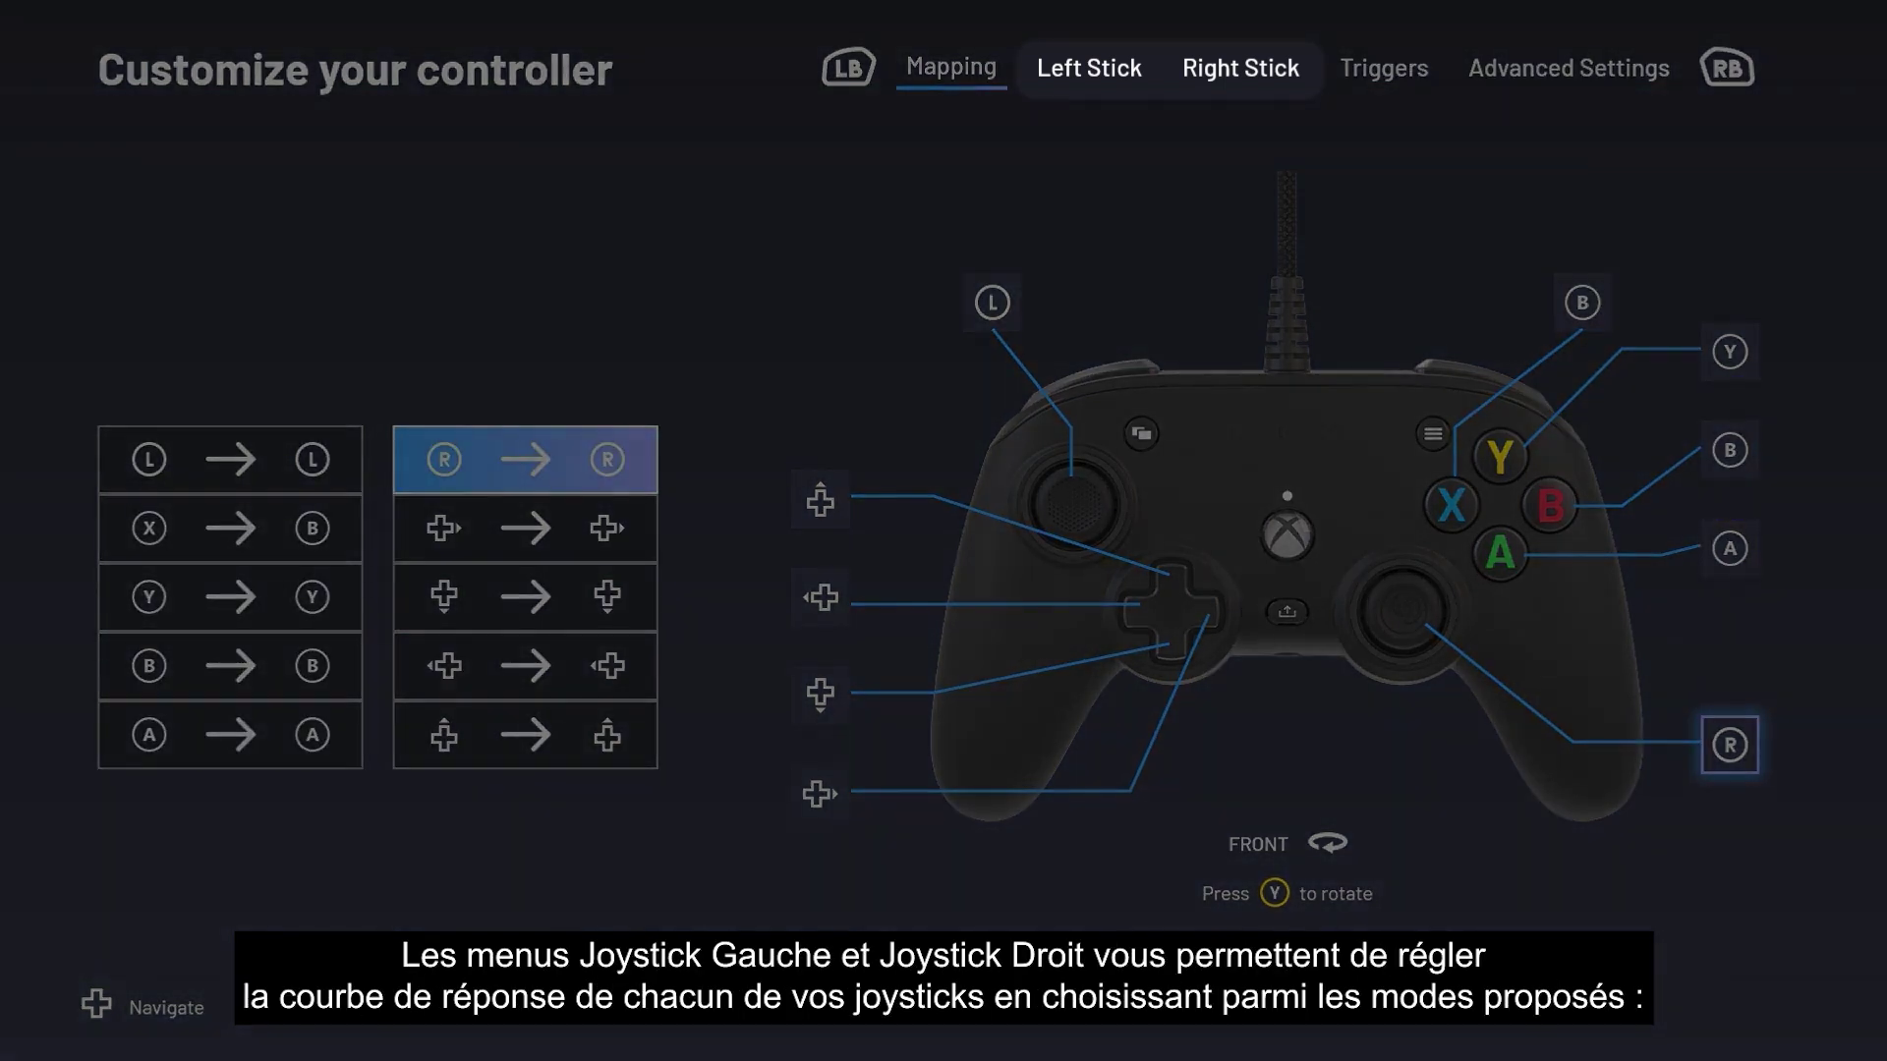
Step: Step the left stick curve past FPS and FPS - Pro to Arcade - Fighting, then move to Right Stick
key(Left)
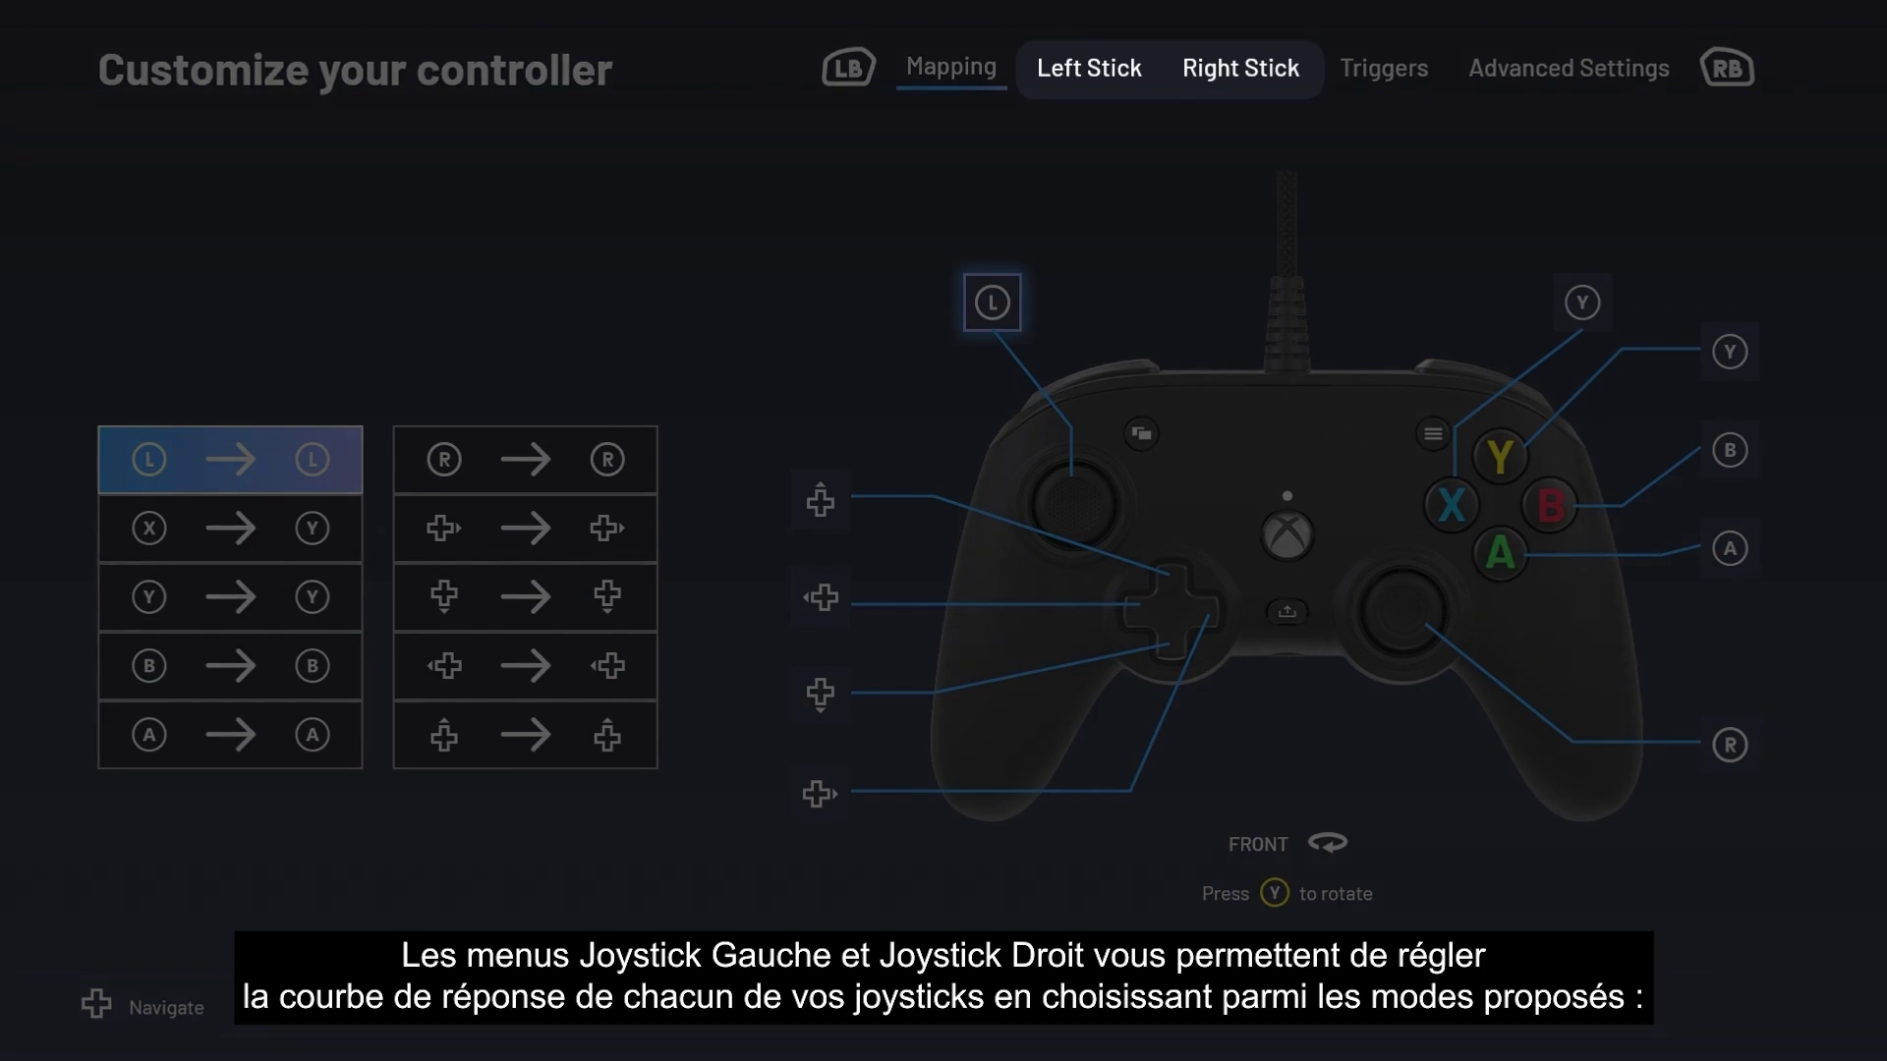
key(Tab)
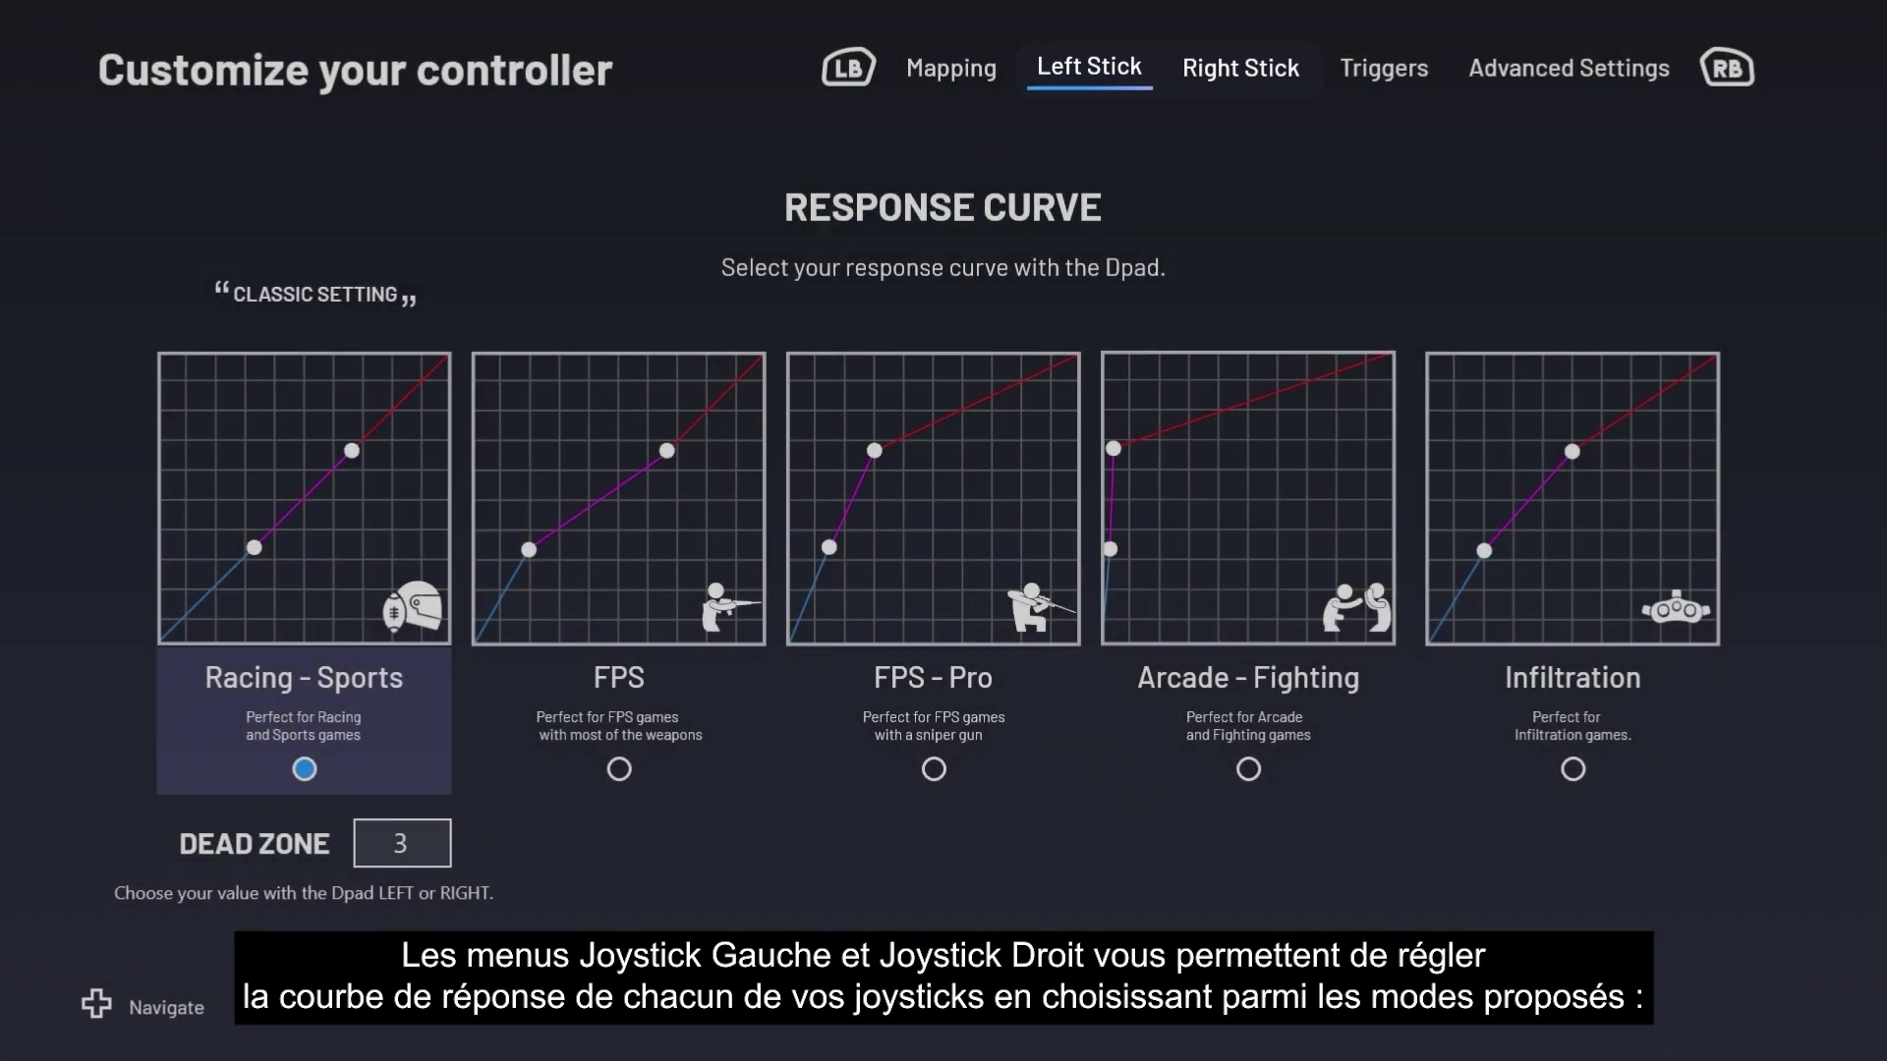
key(Right)
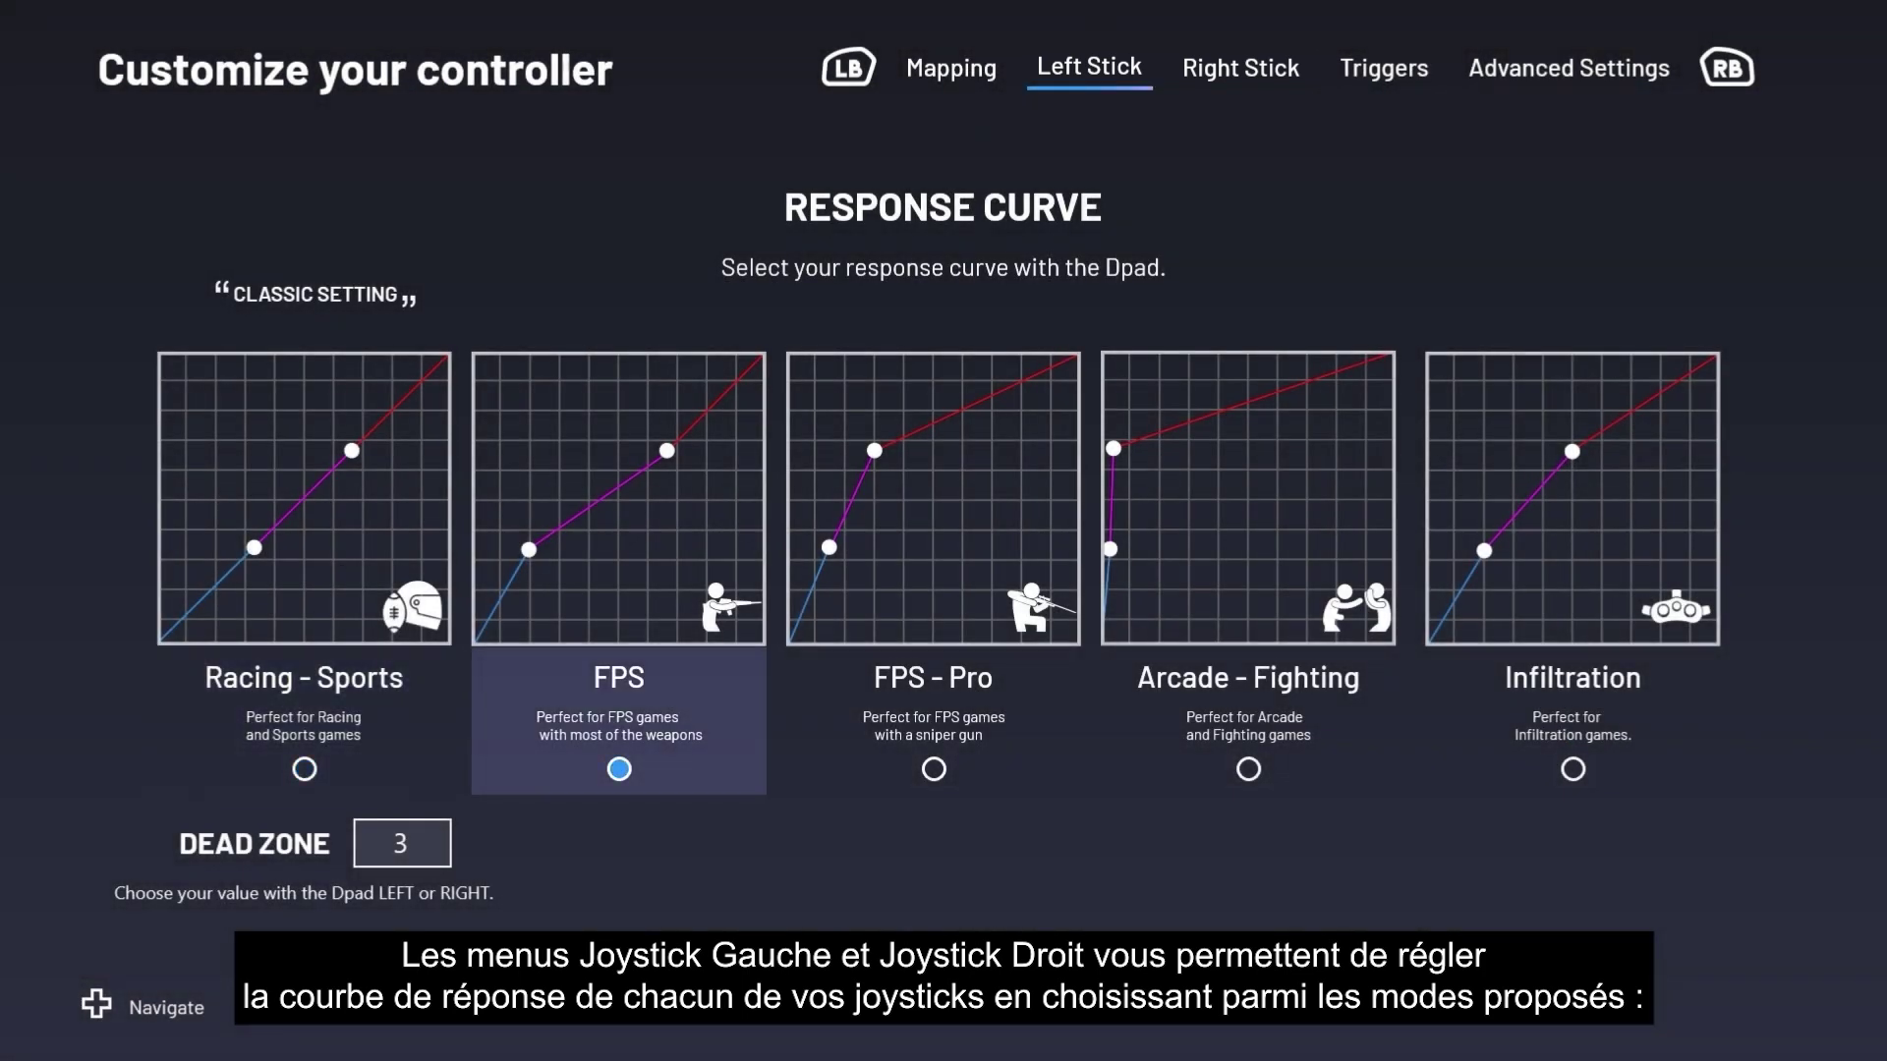
key(Right)
key(Right)
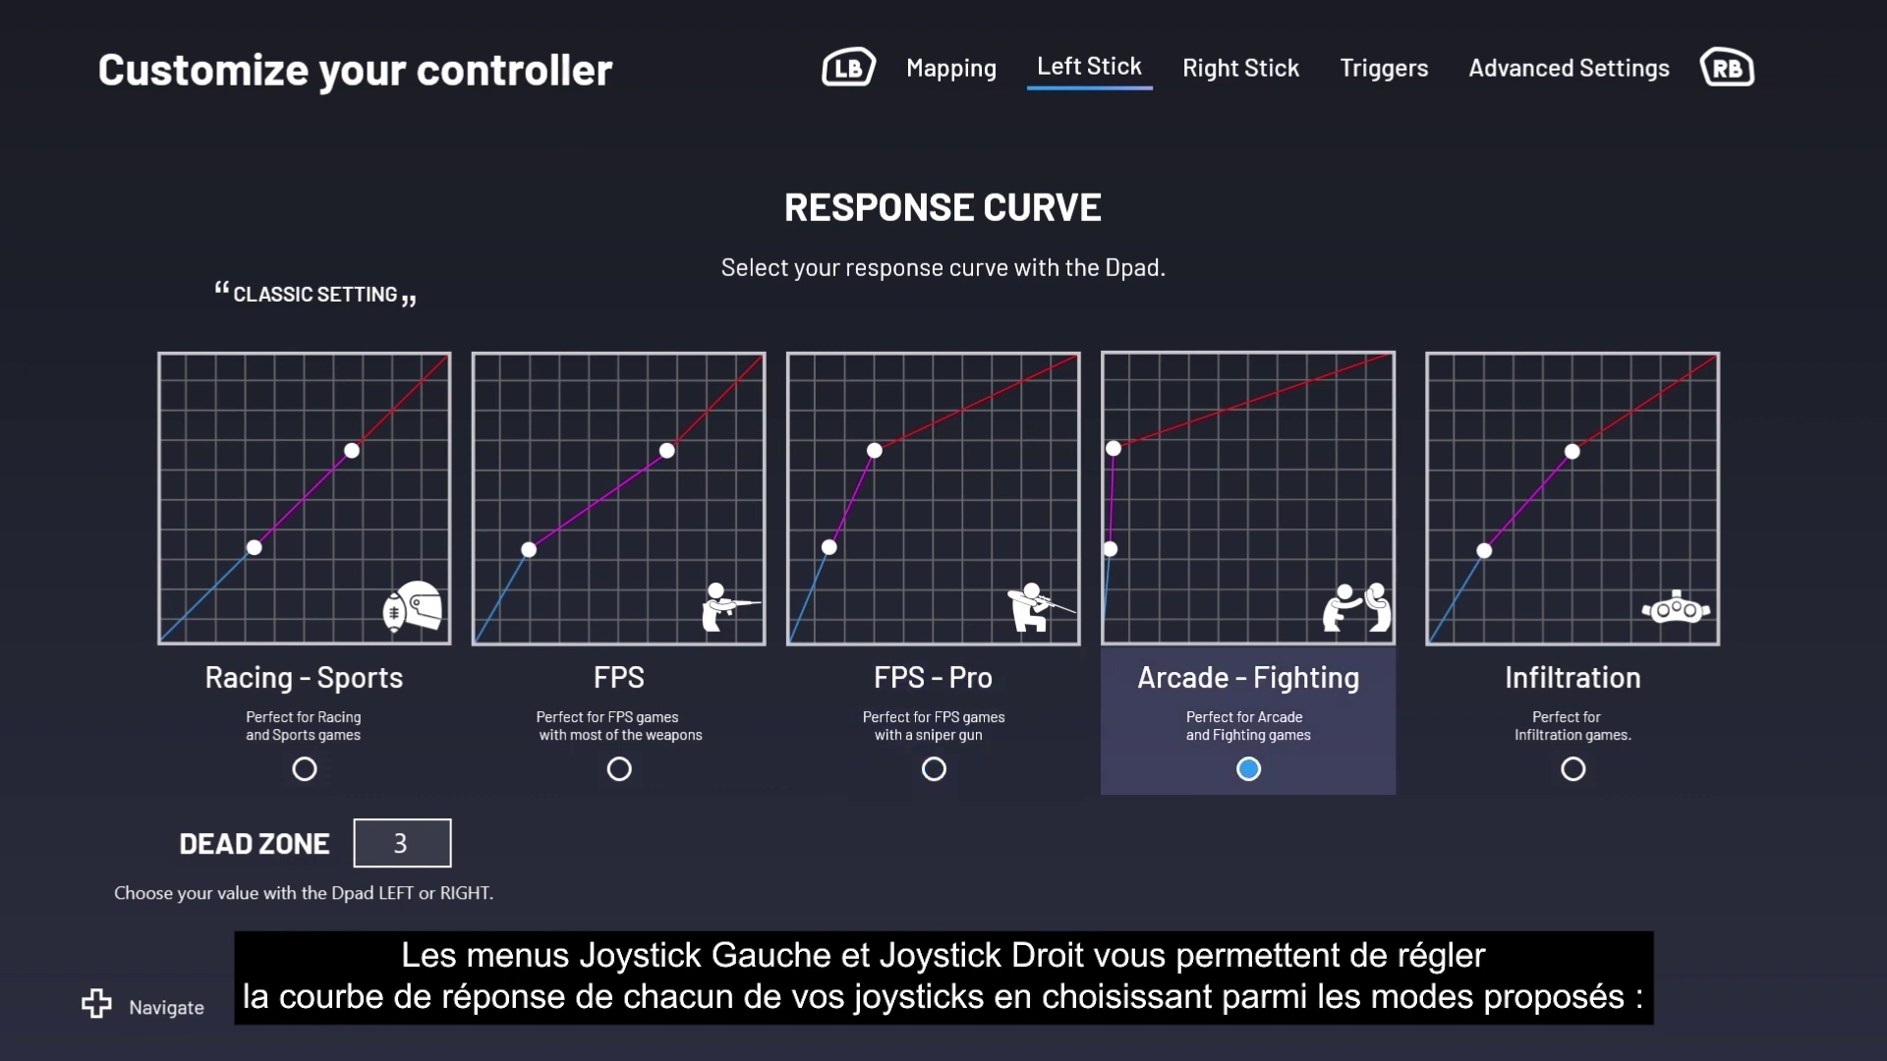
key(Right)
key(Tab)
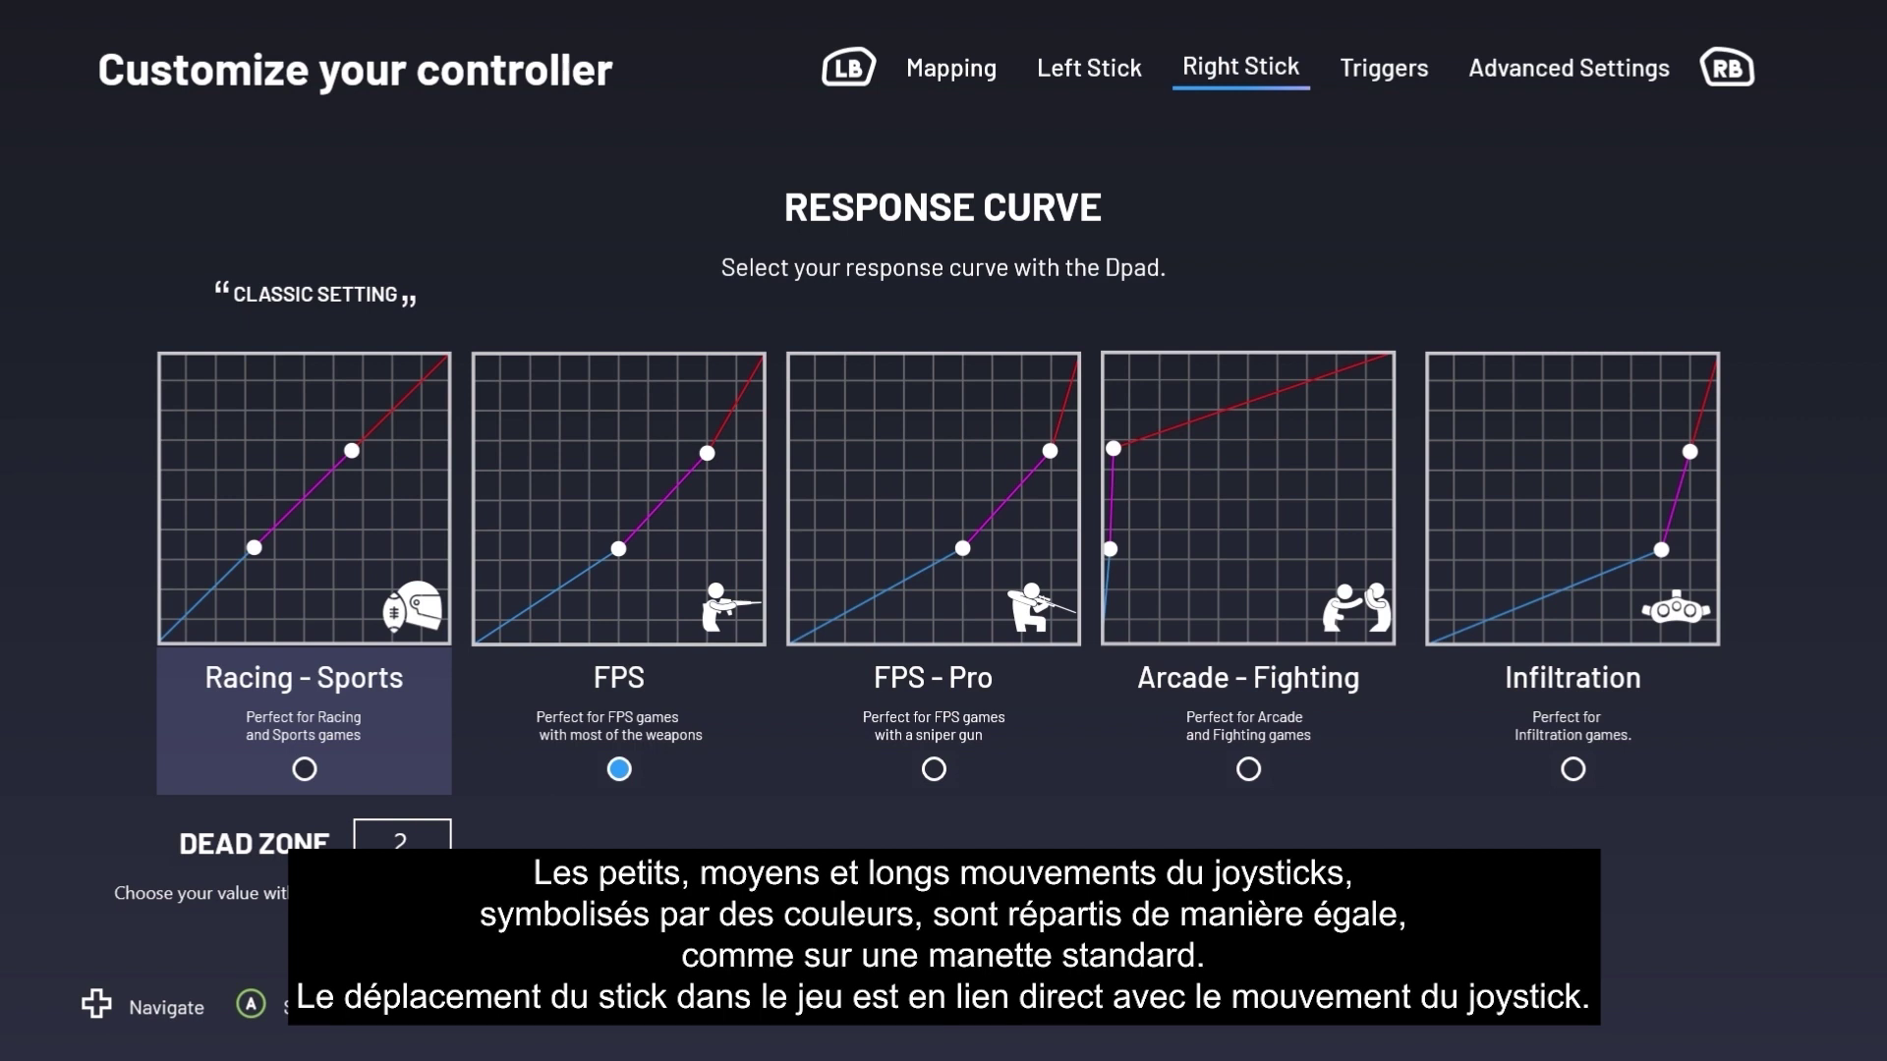
Step: Try the Racing - Sports, FPS and FPS - Pro response curves on the right stick
key(Return)
key(Right)
key(Return)
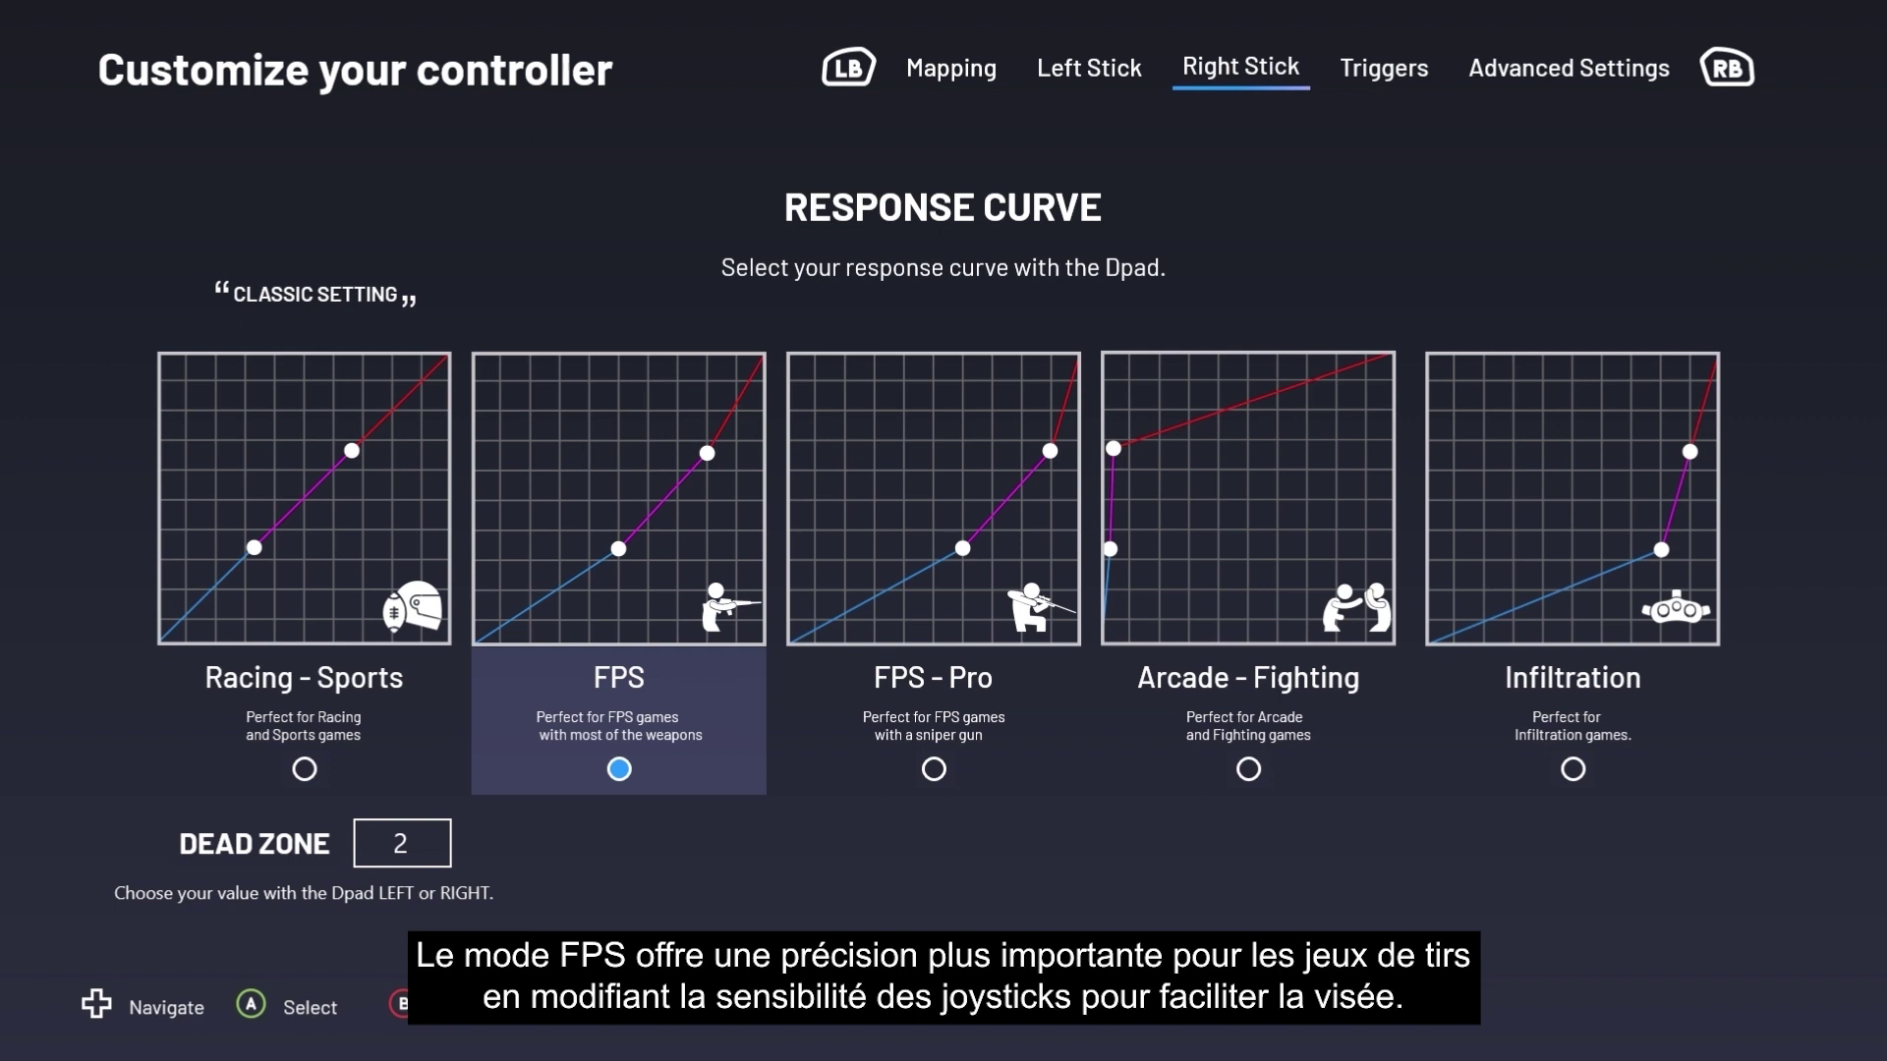
key(Right)
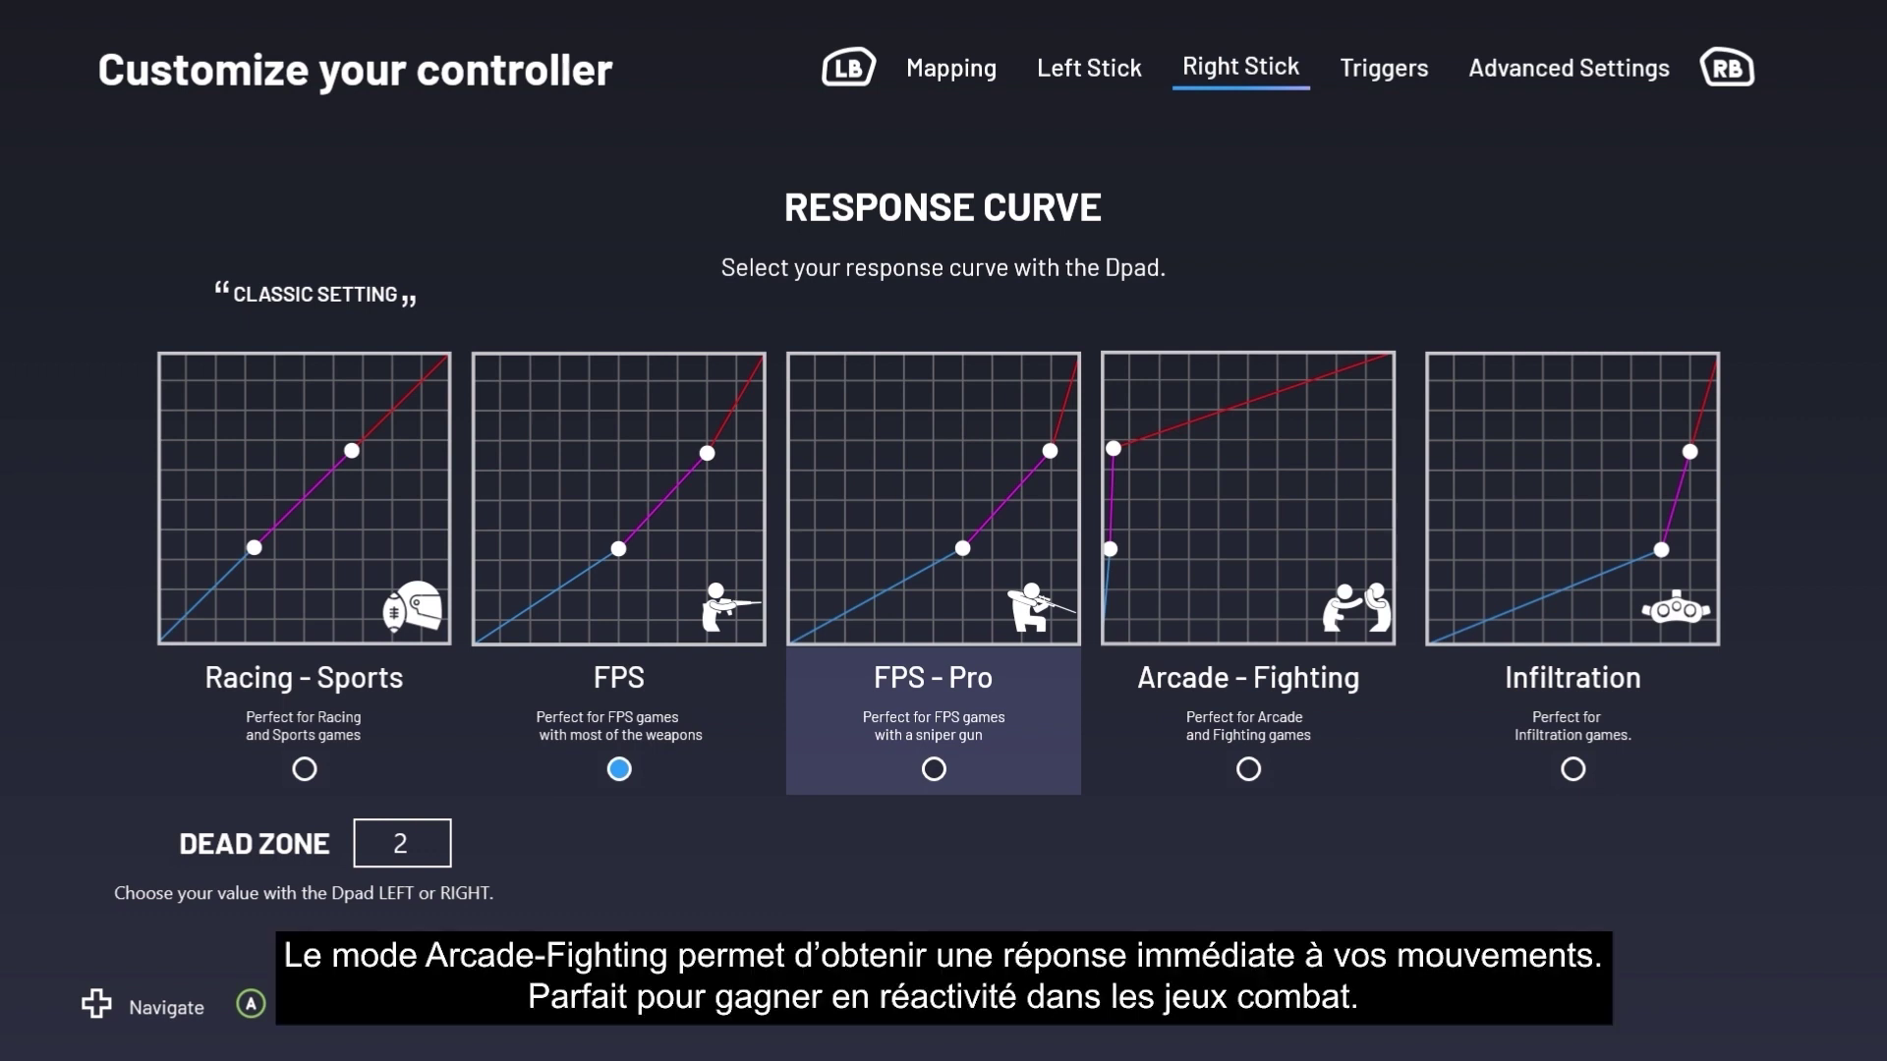
key(Return)
Step: Set the right stick to Arcade - Fighting and the left stick to Infiltration with dead zone 6
key(Right)
key(Return)
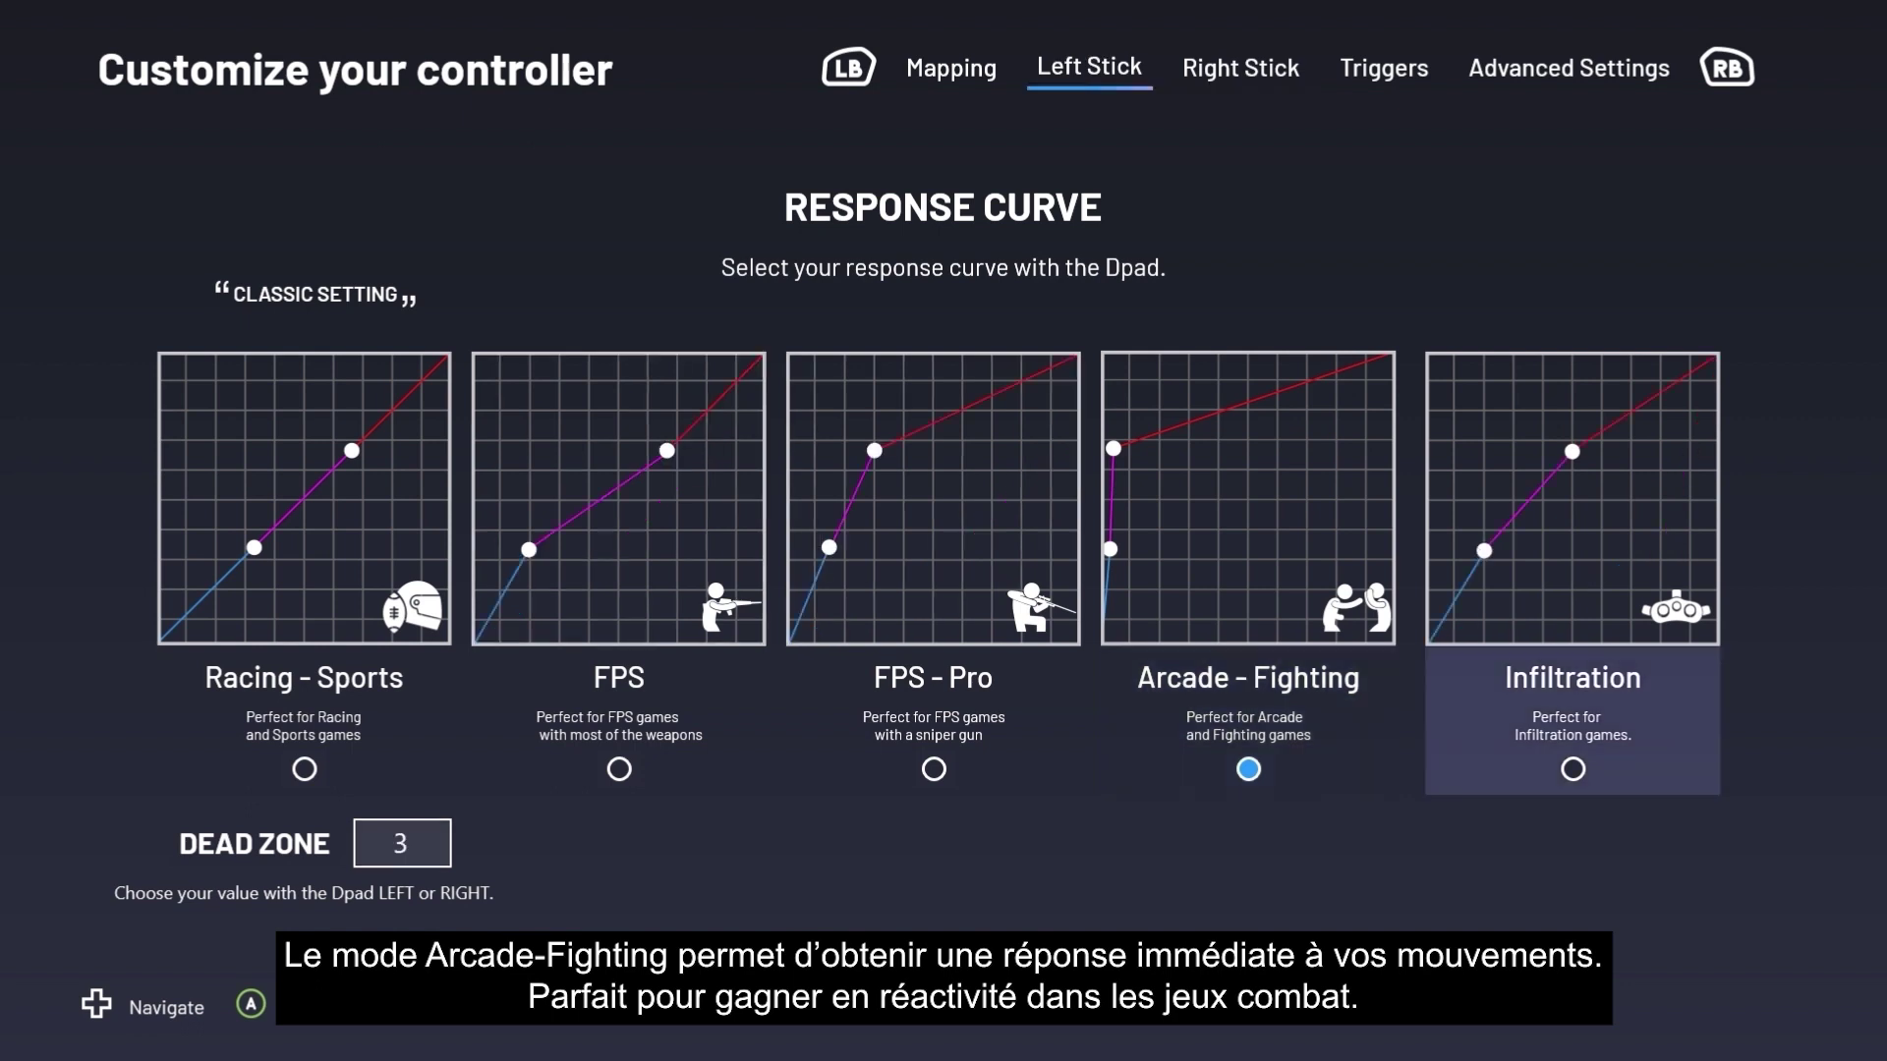
key(Return)
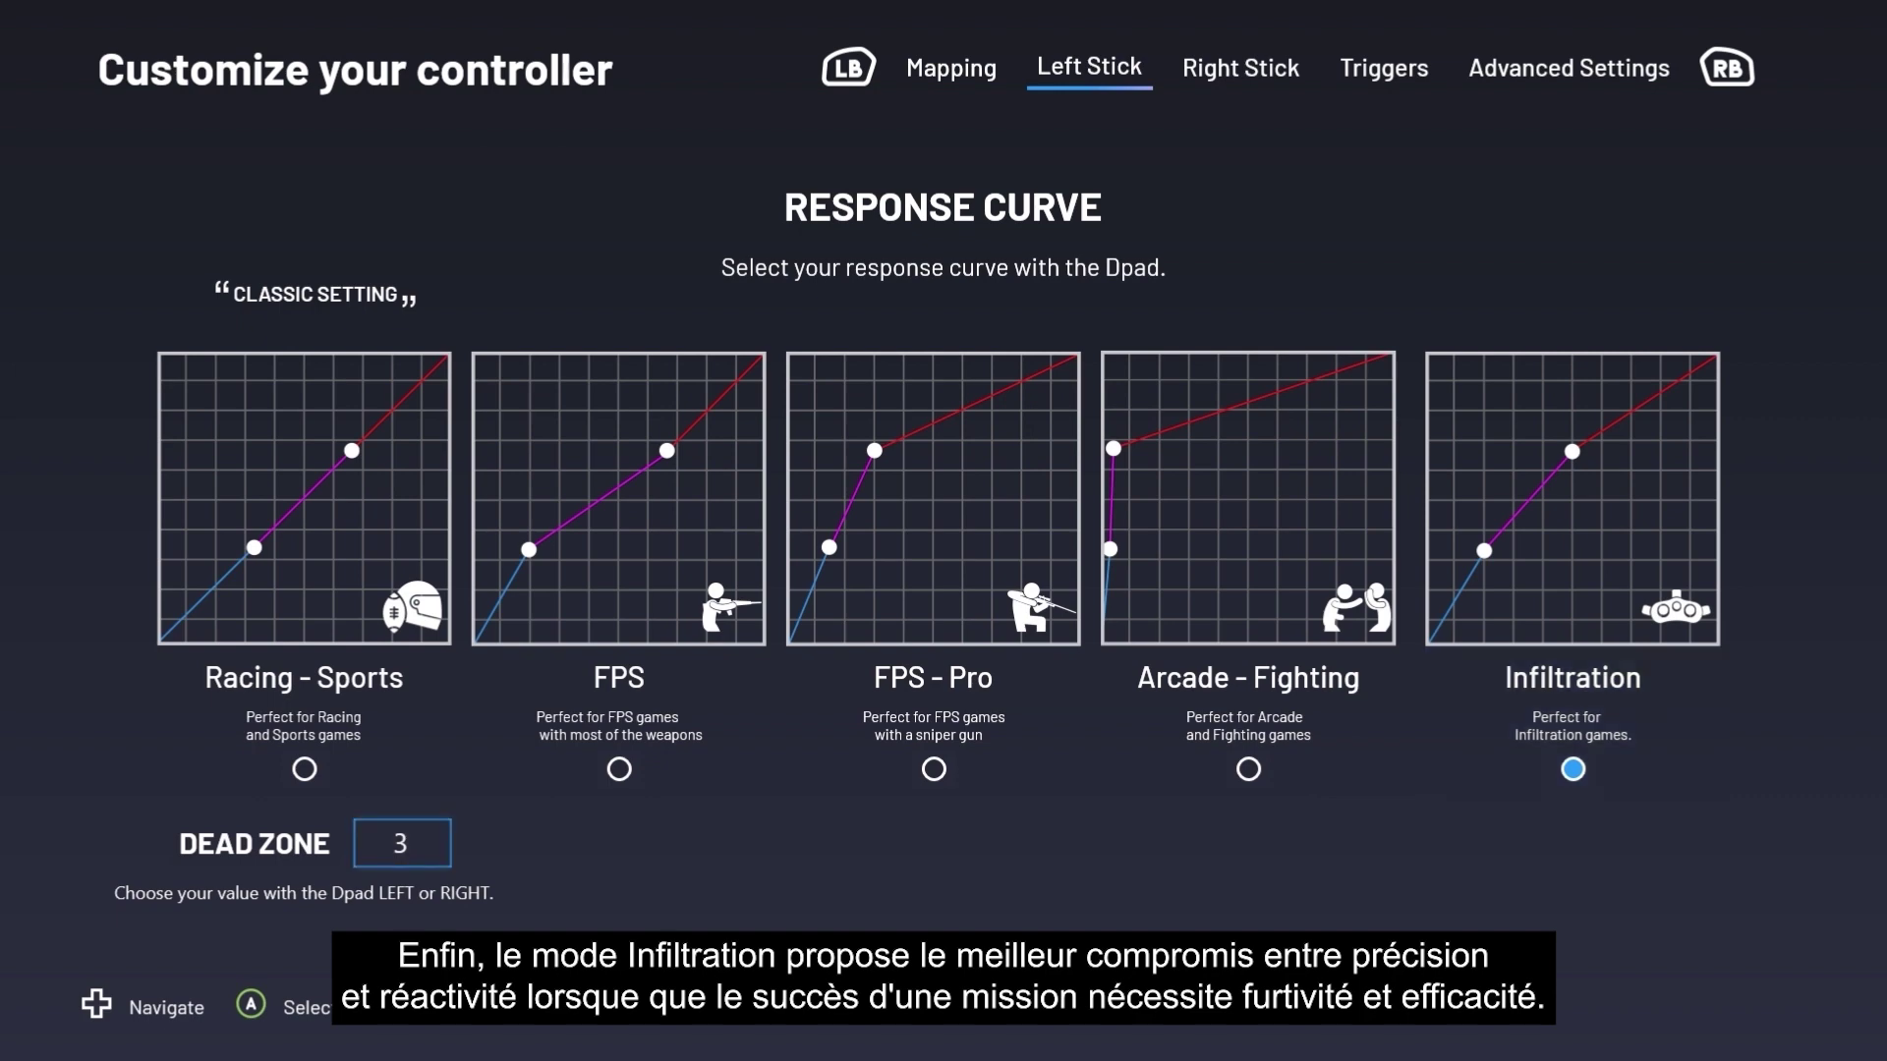
key(Right)
key(Right)
key(Right)
key(Right)
key(Right)
key(Right)
key(Right)
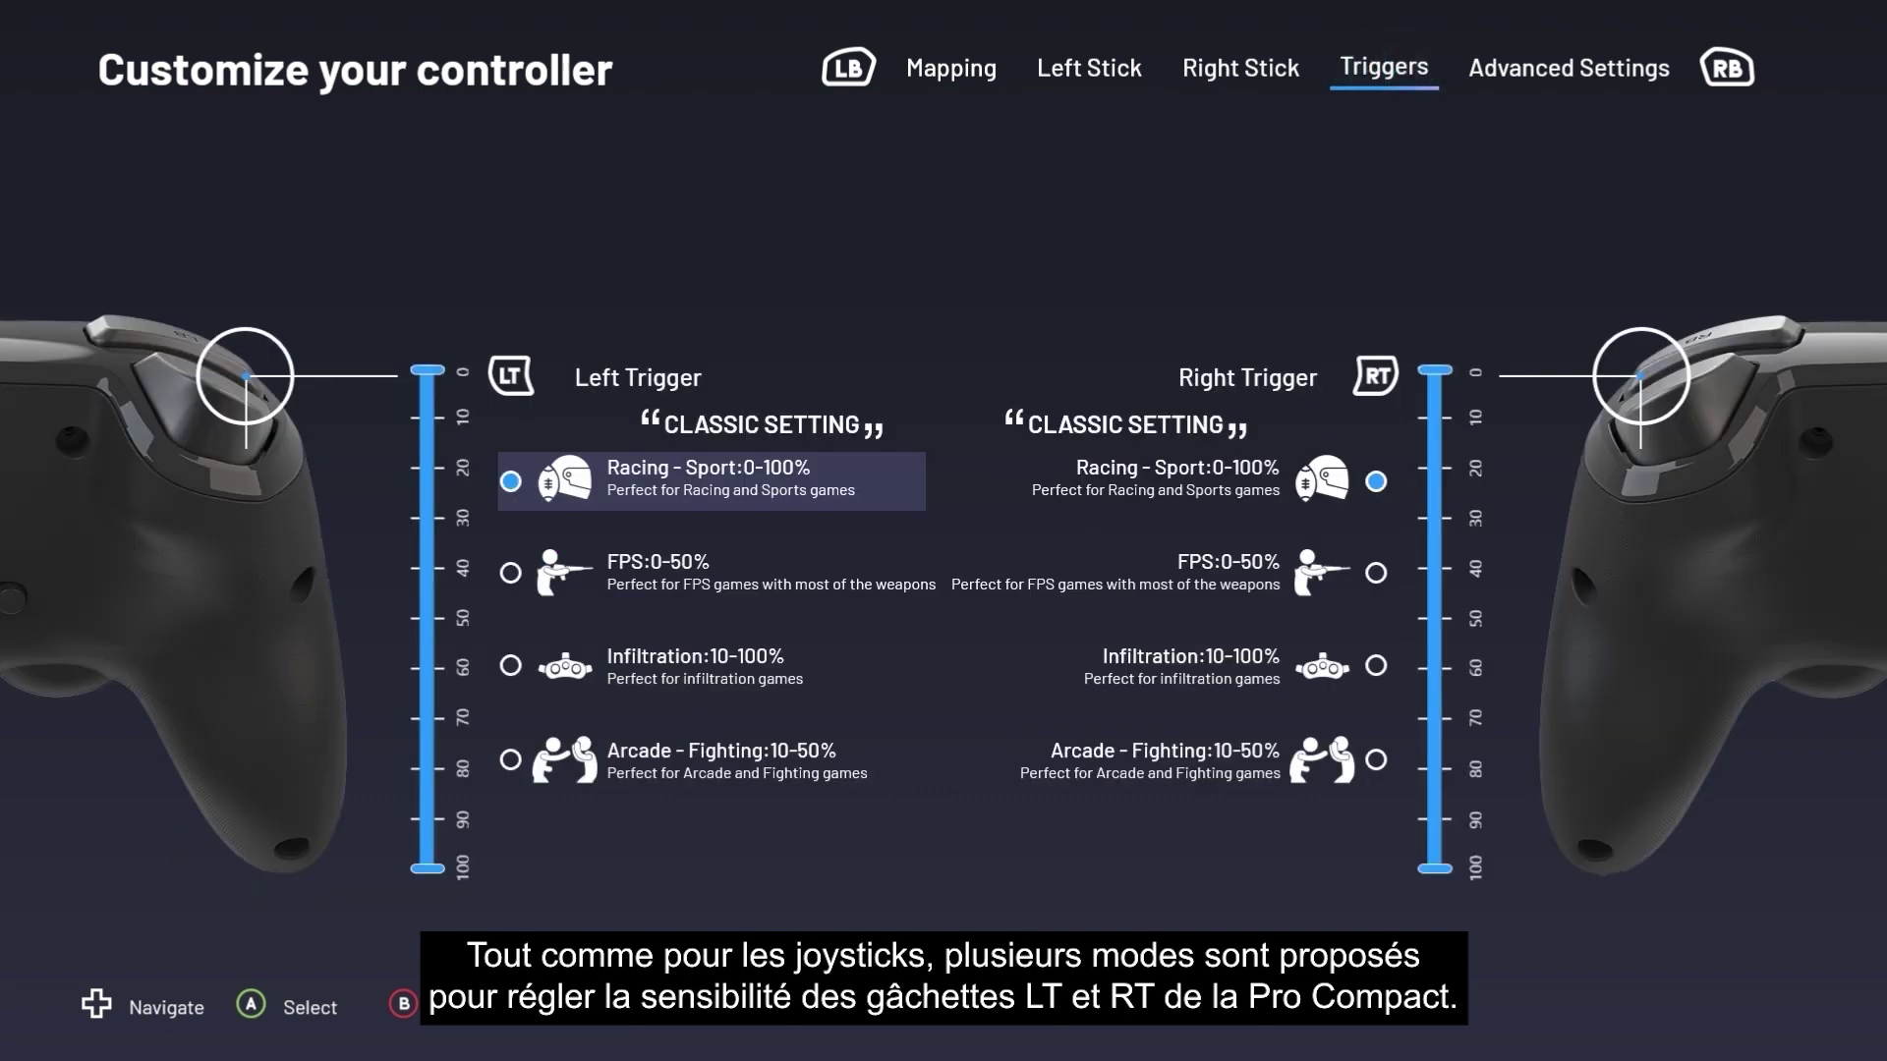
key(Down)
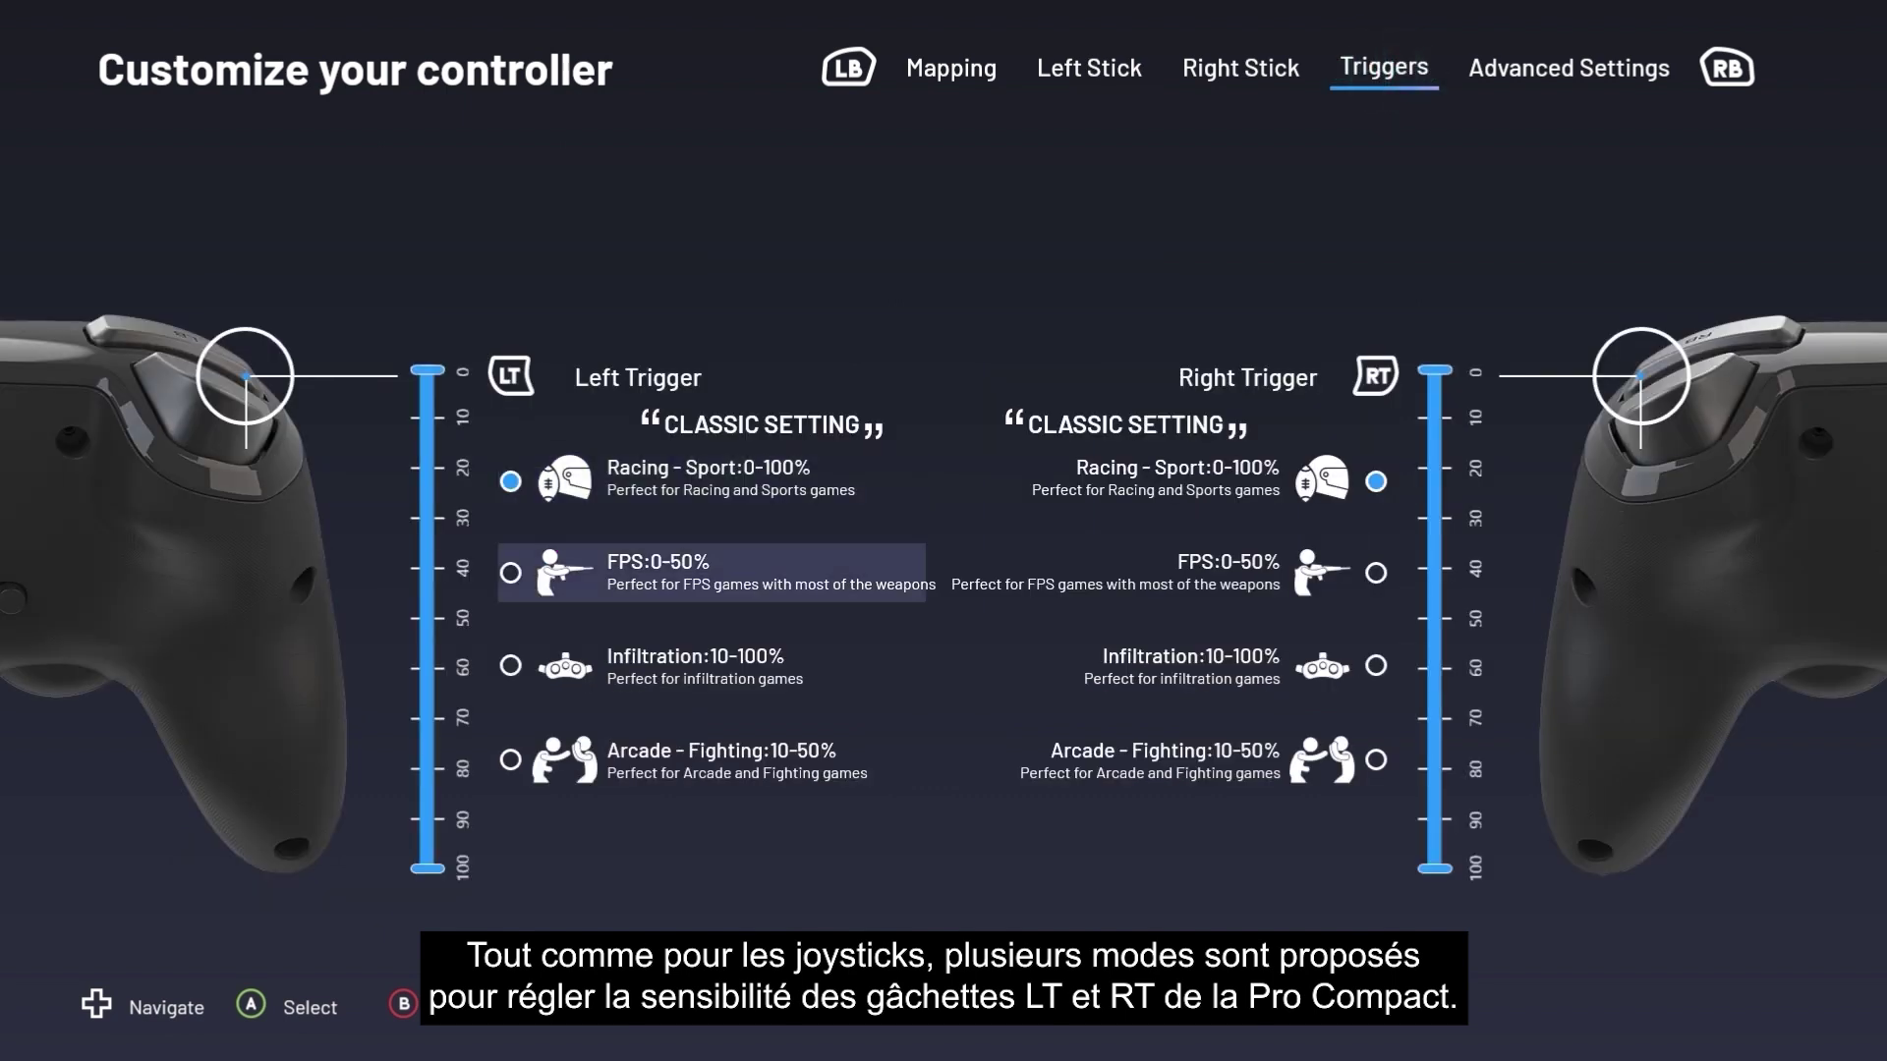
key(Return)
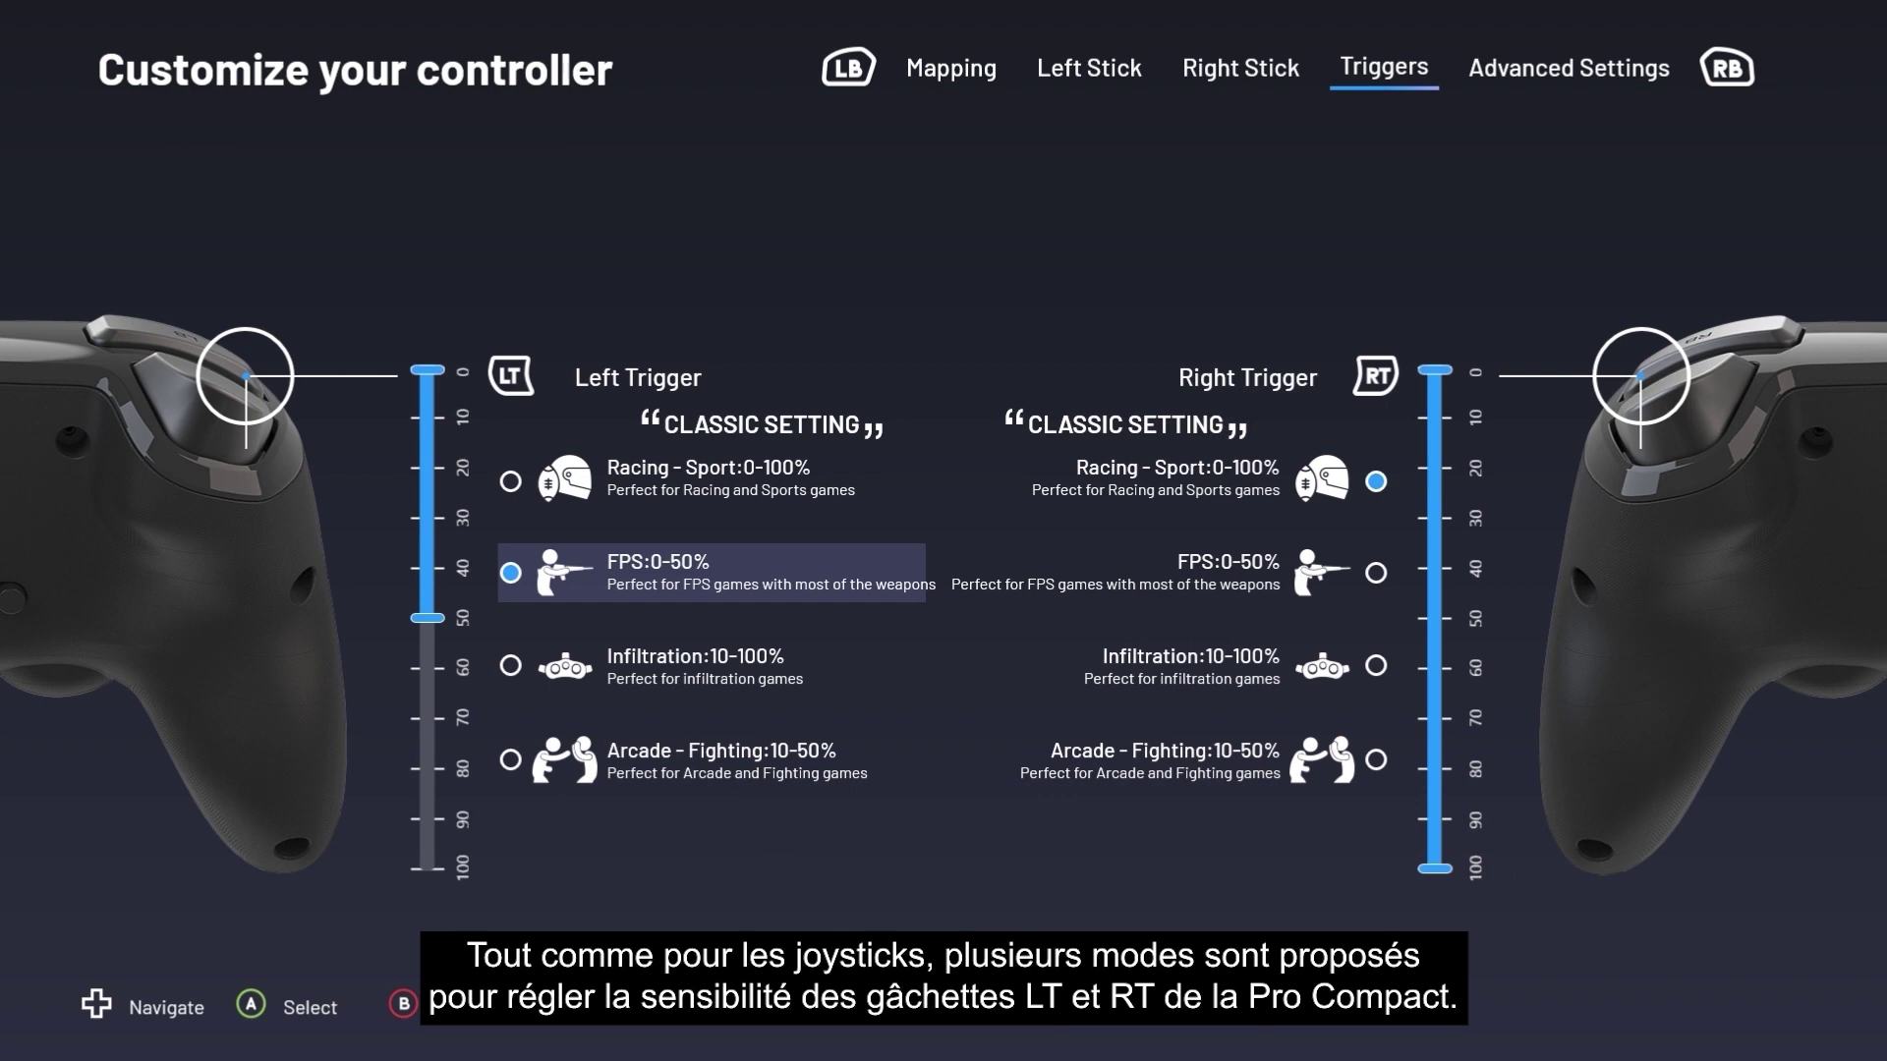
key(Down)
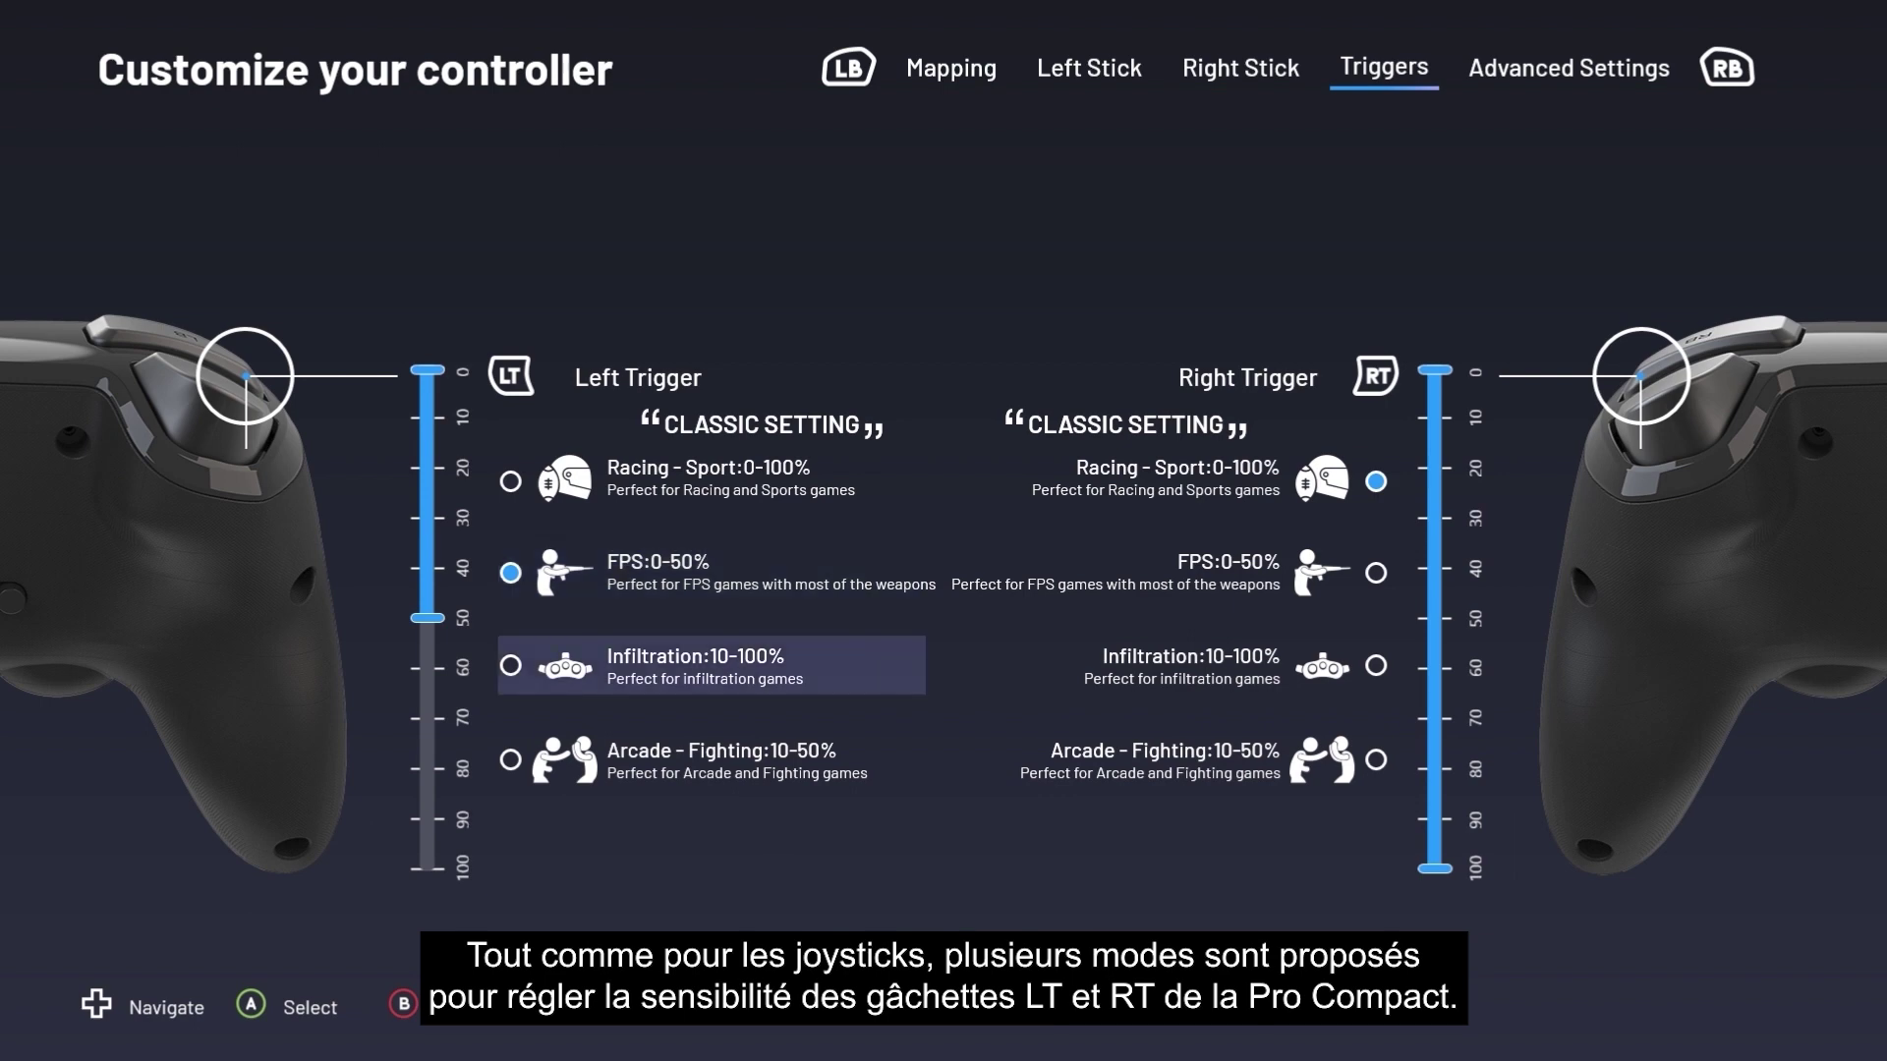
key(Return)
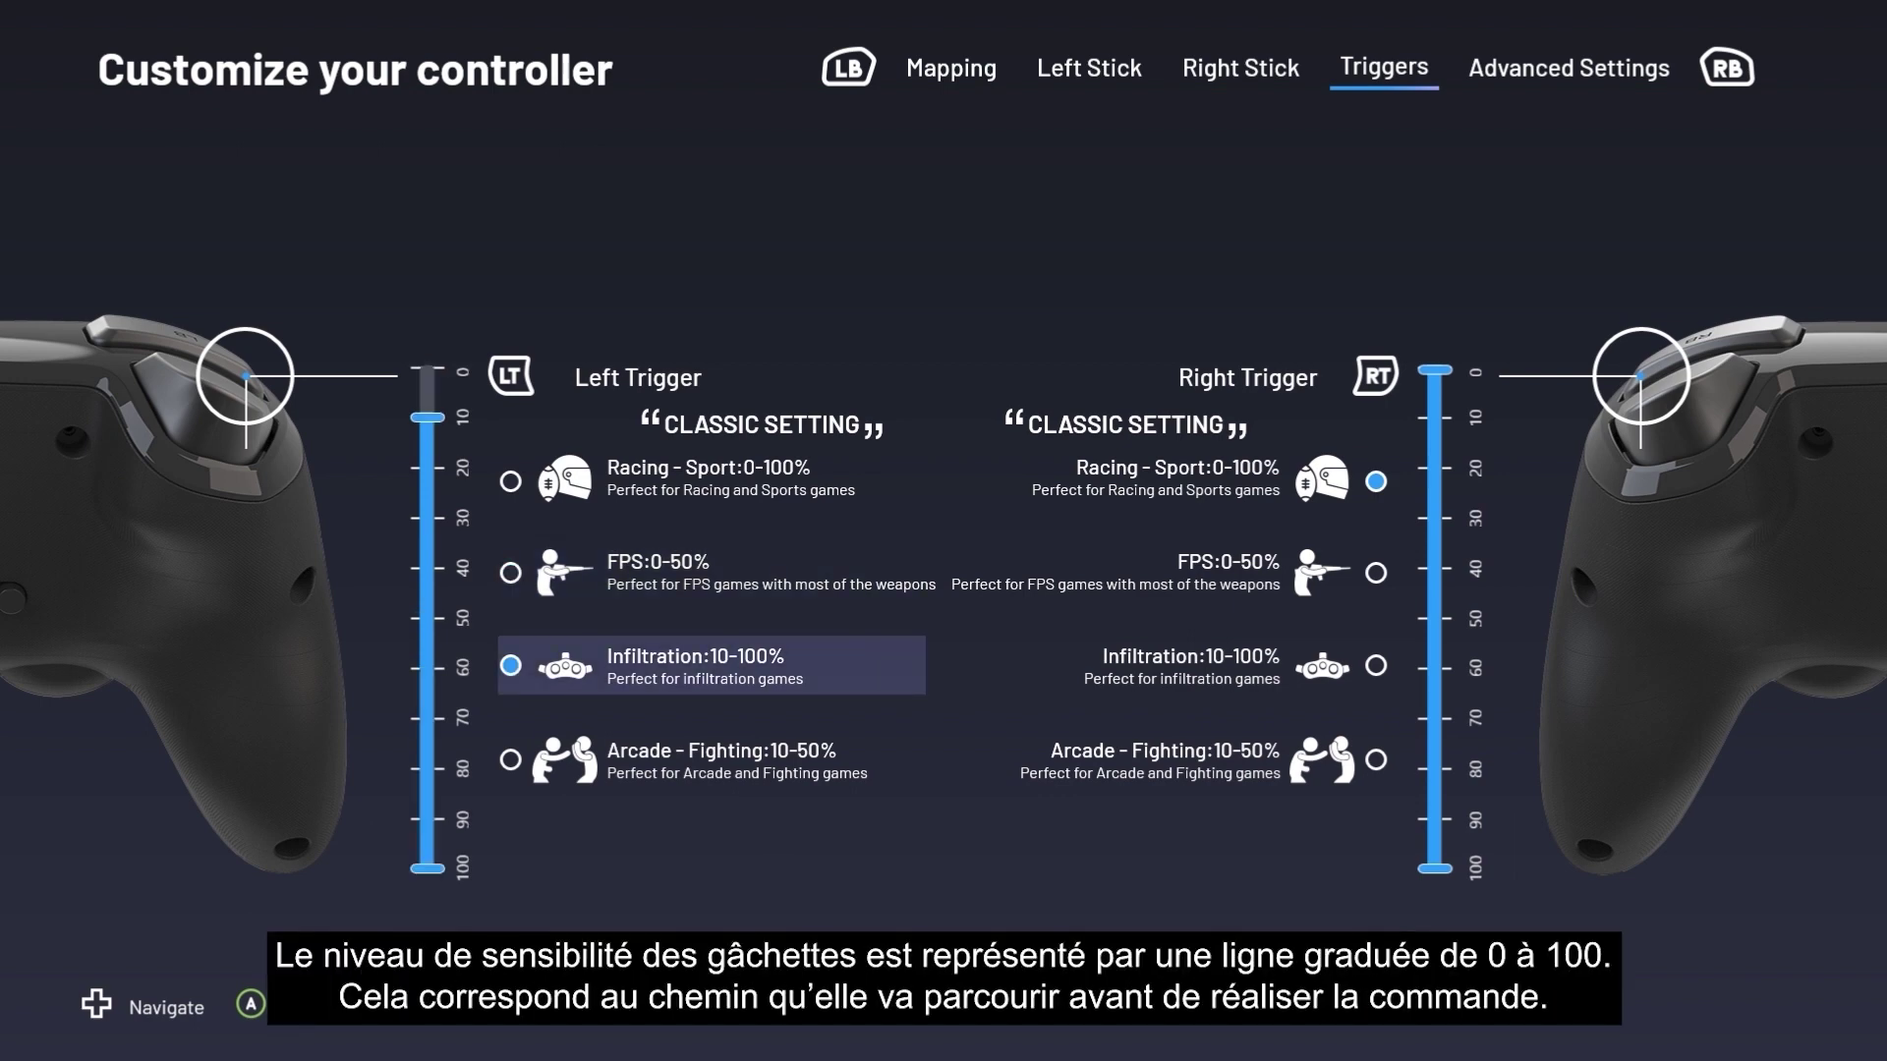
key(Down)
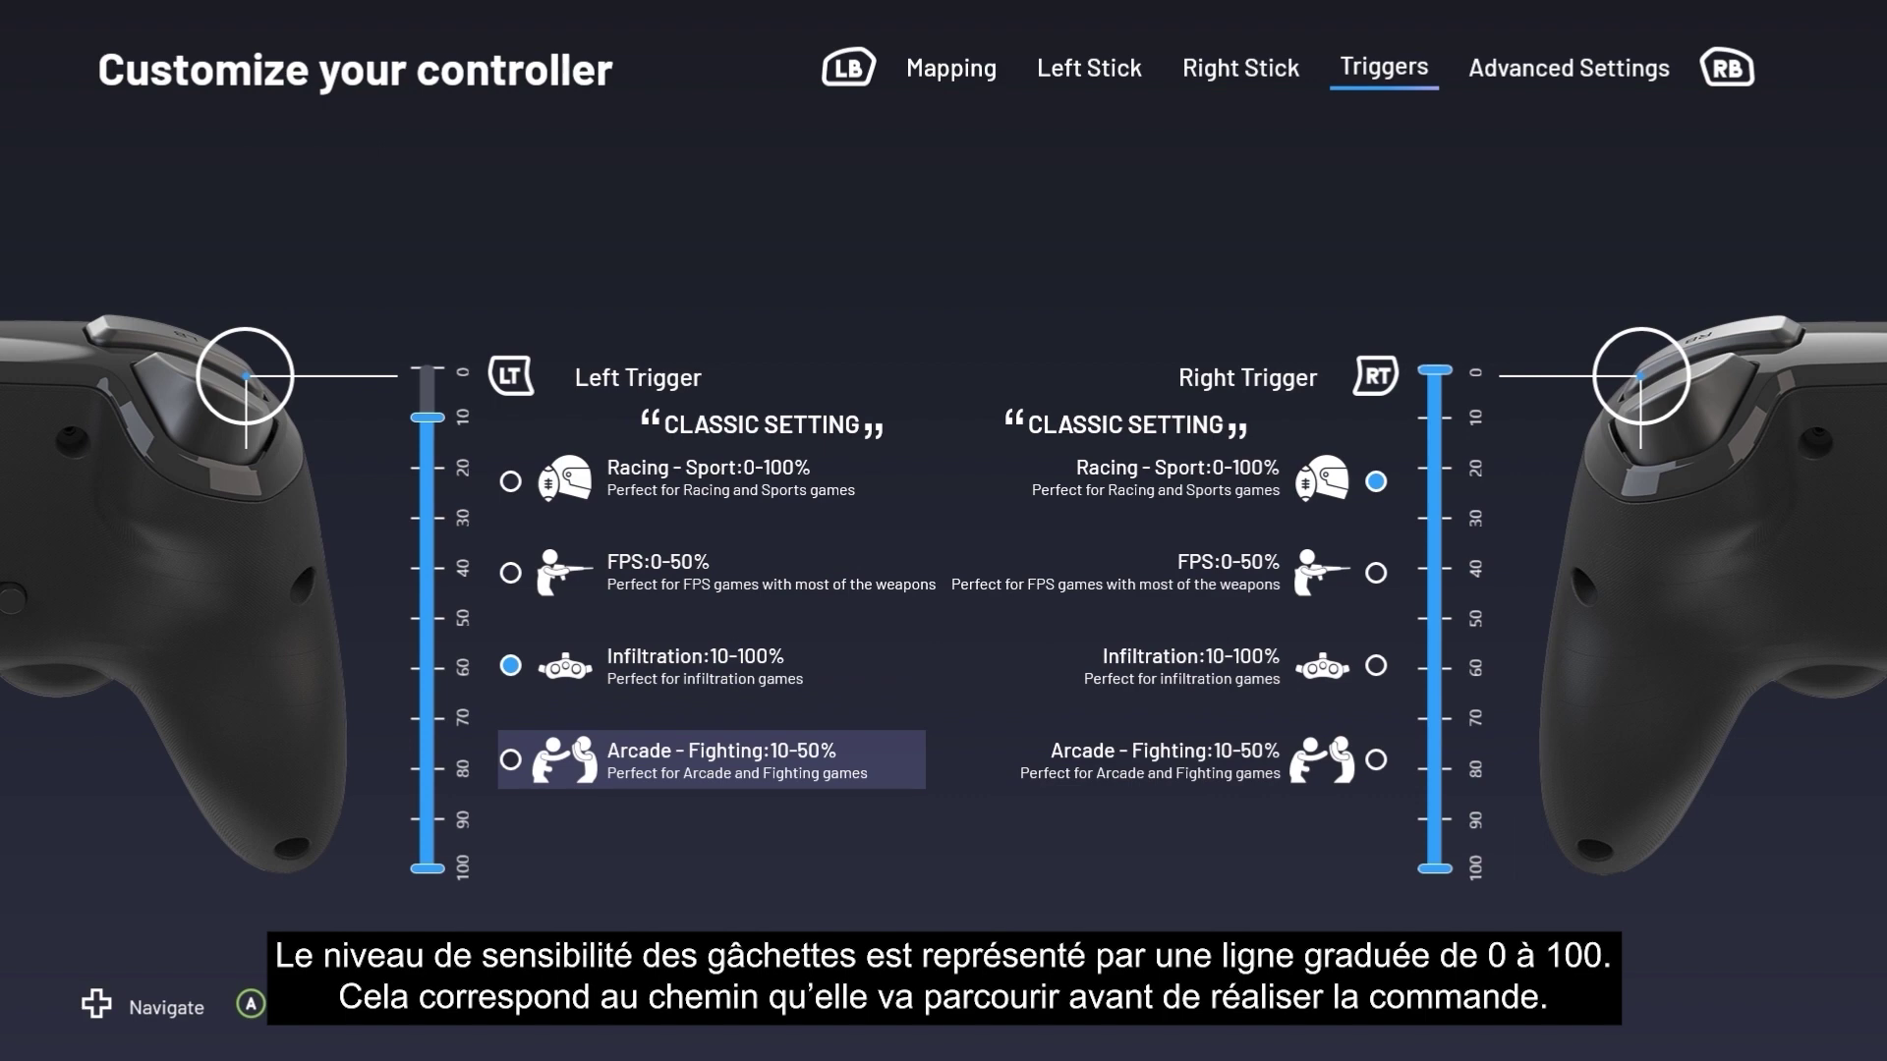
key(Return)
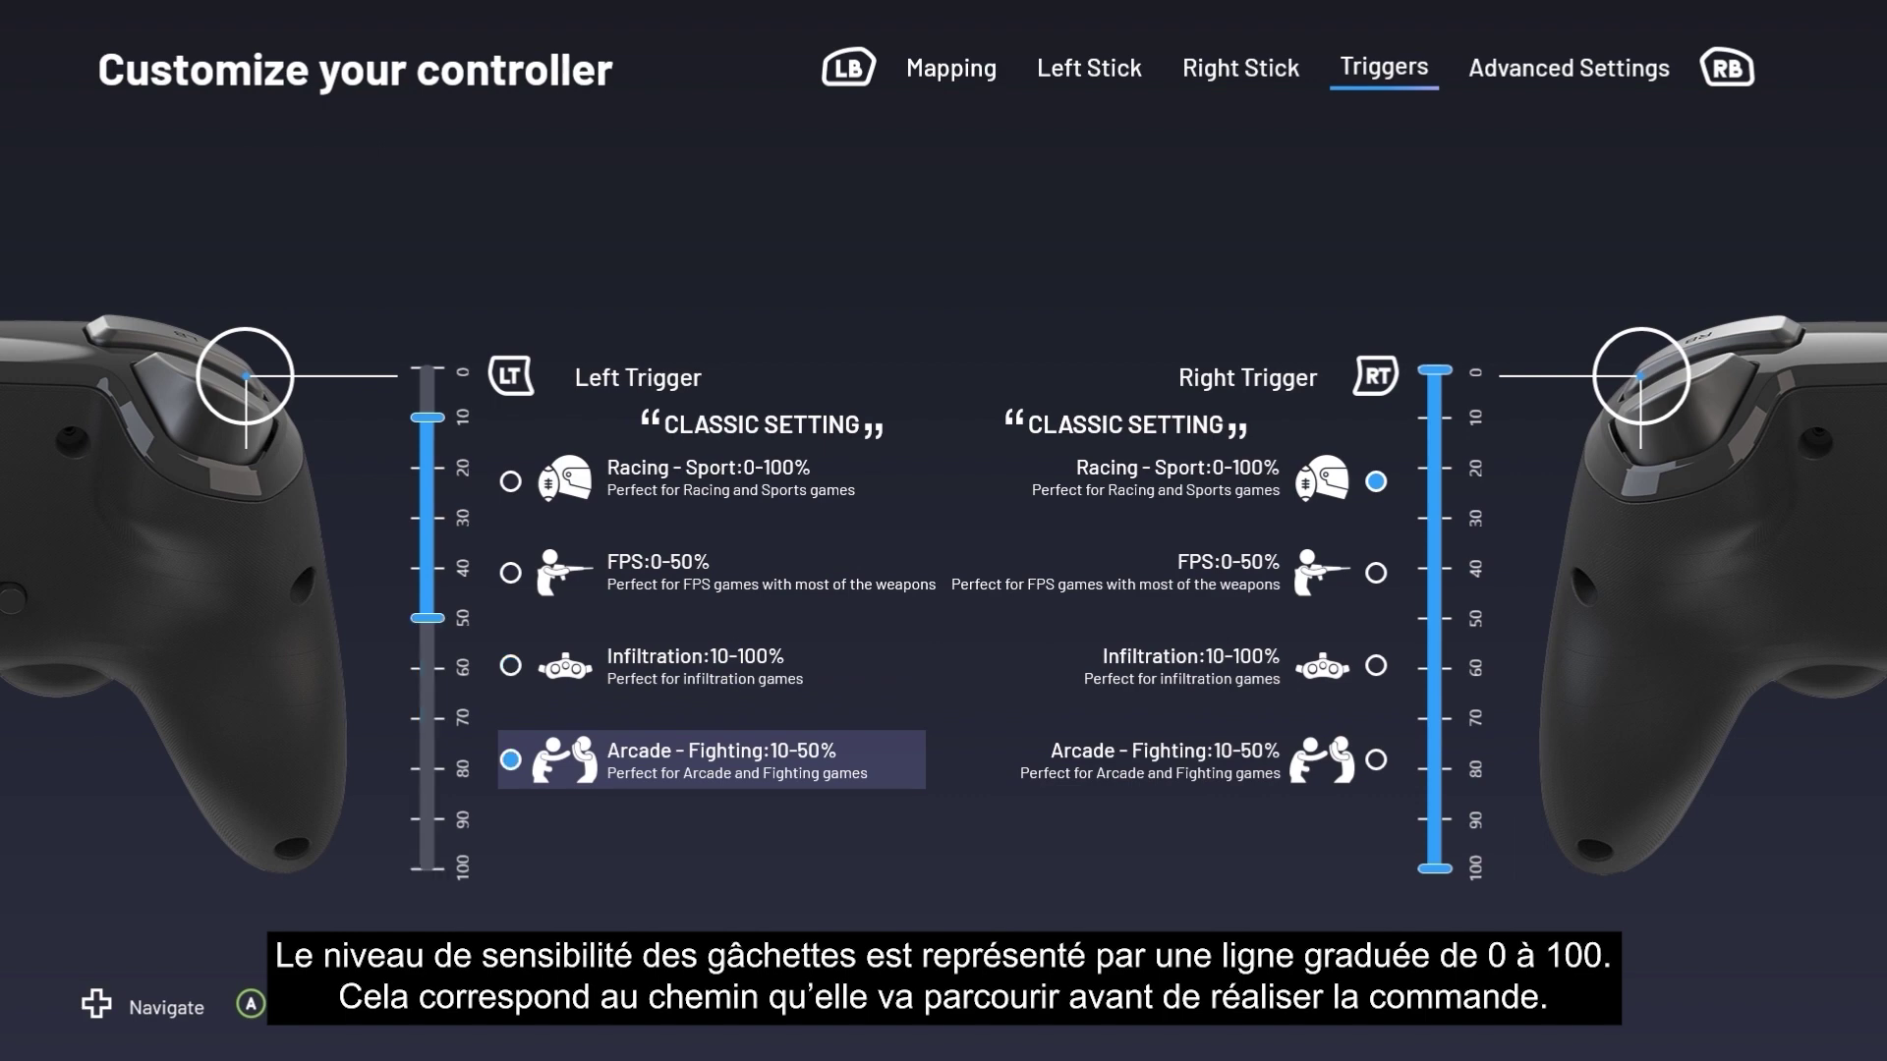
key(Up)
key(Up)
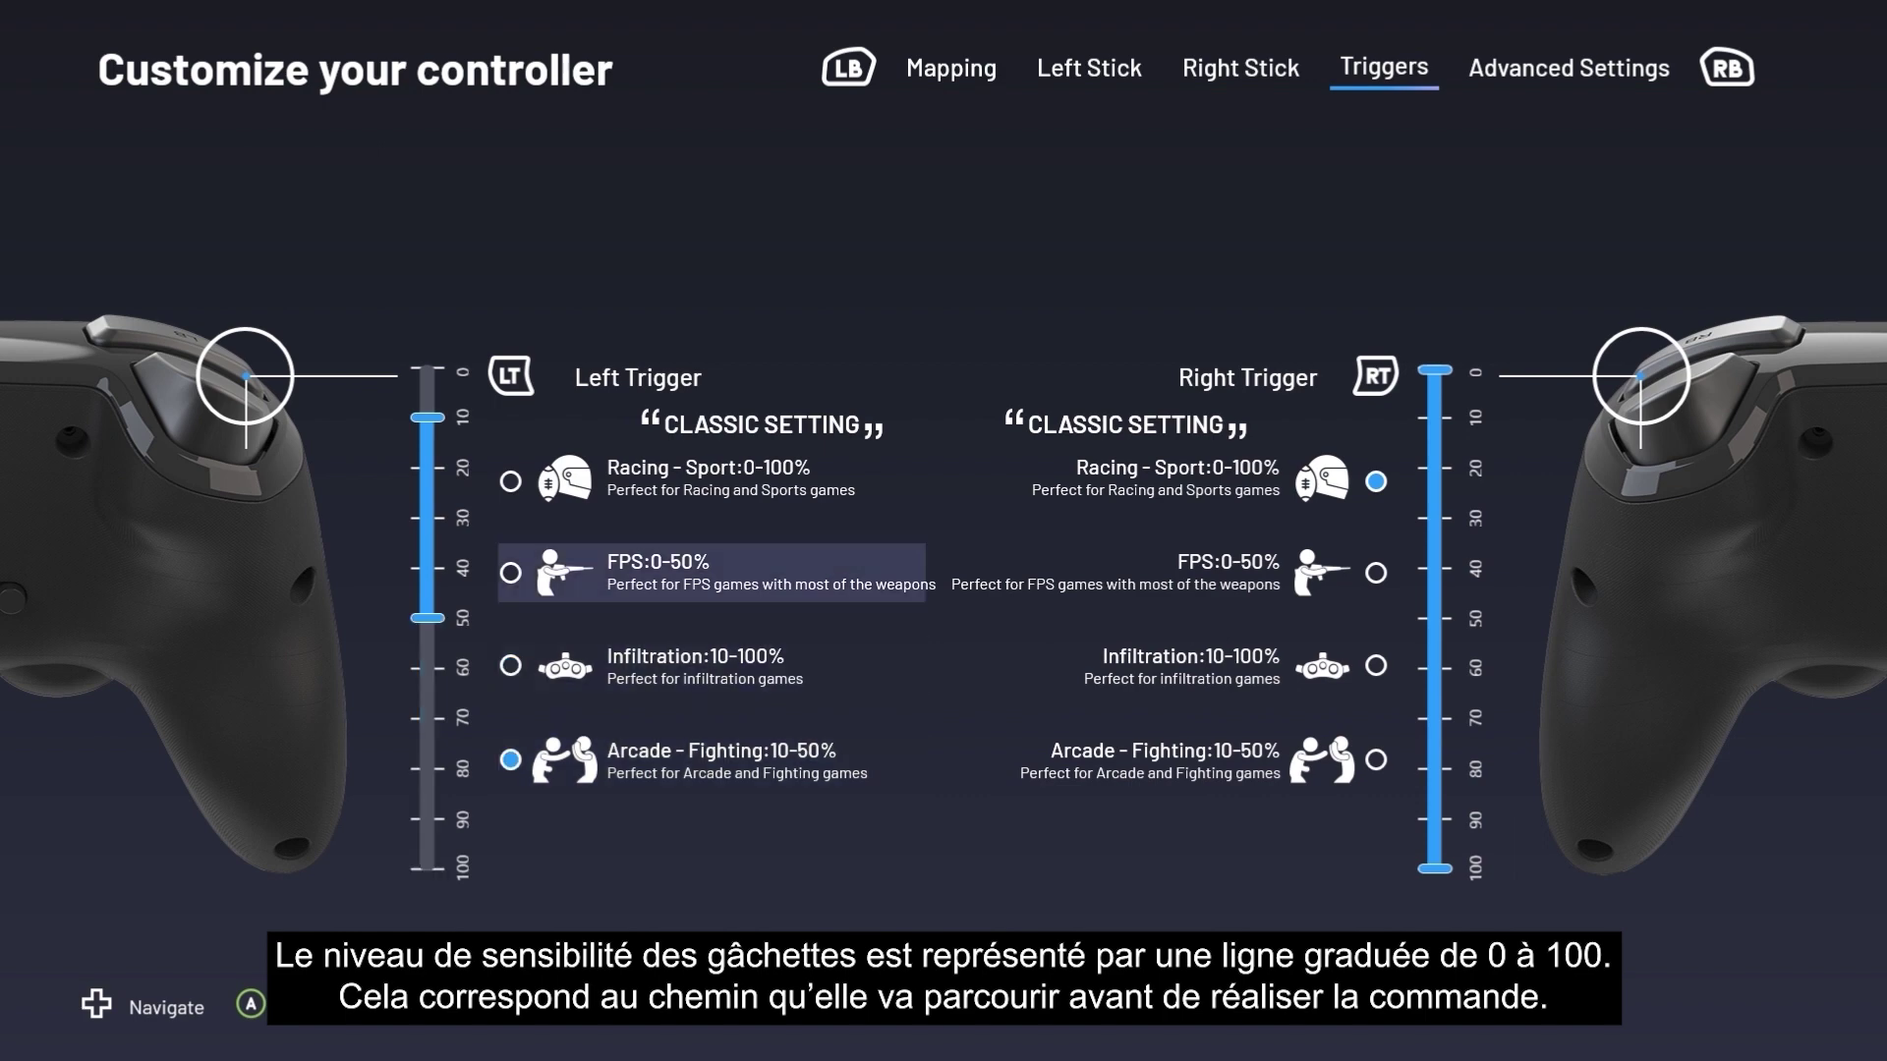
key(Up)
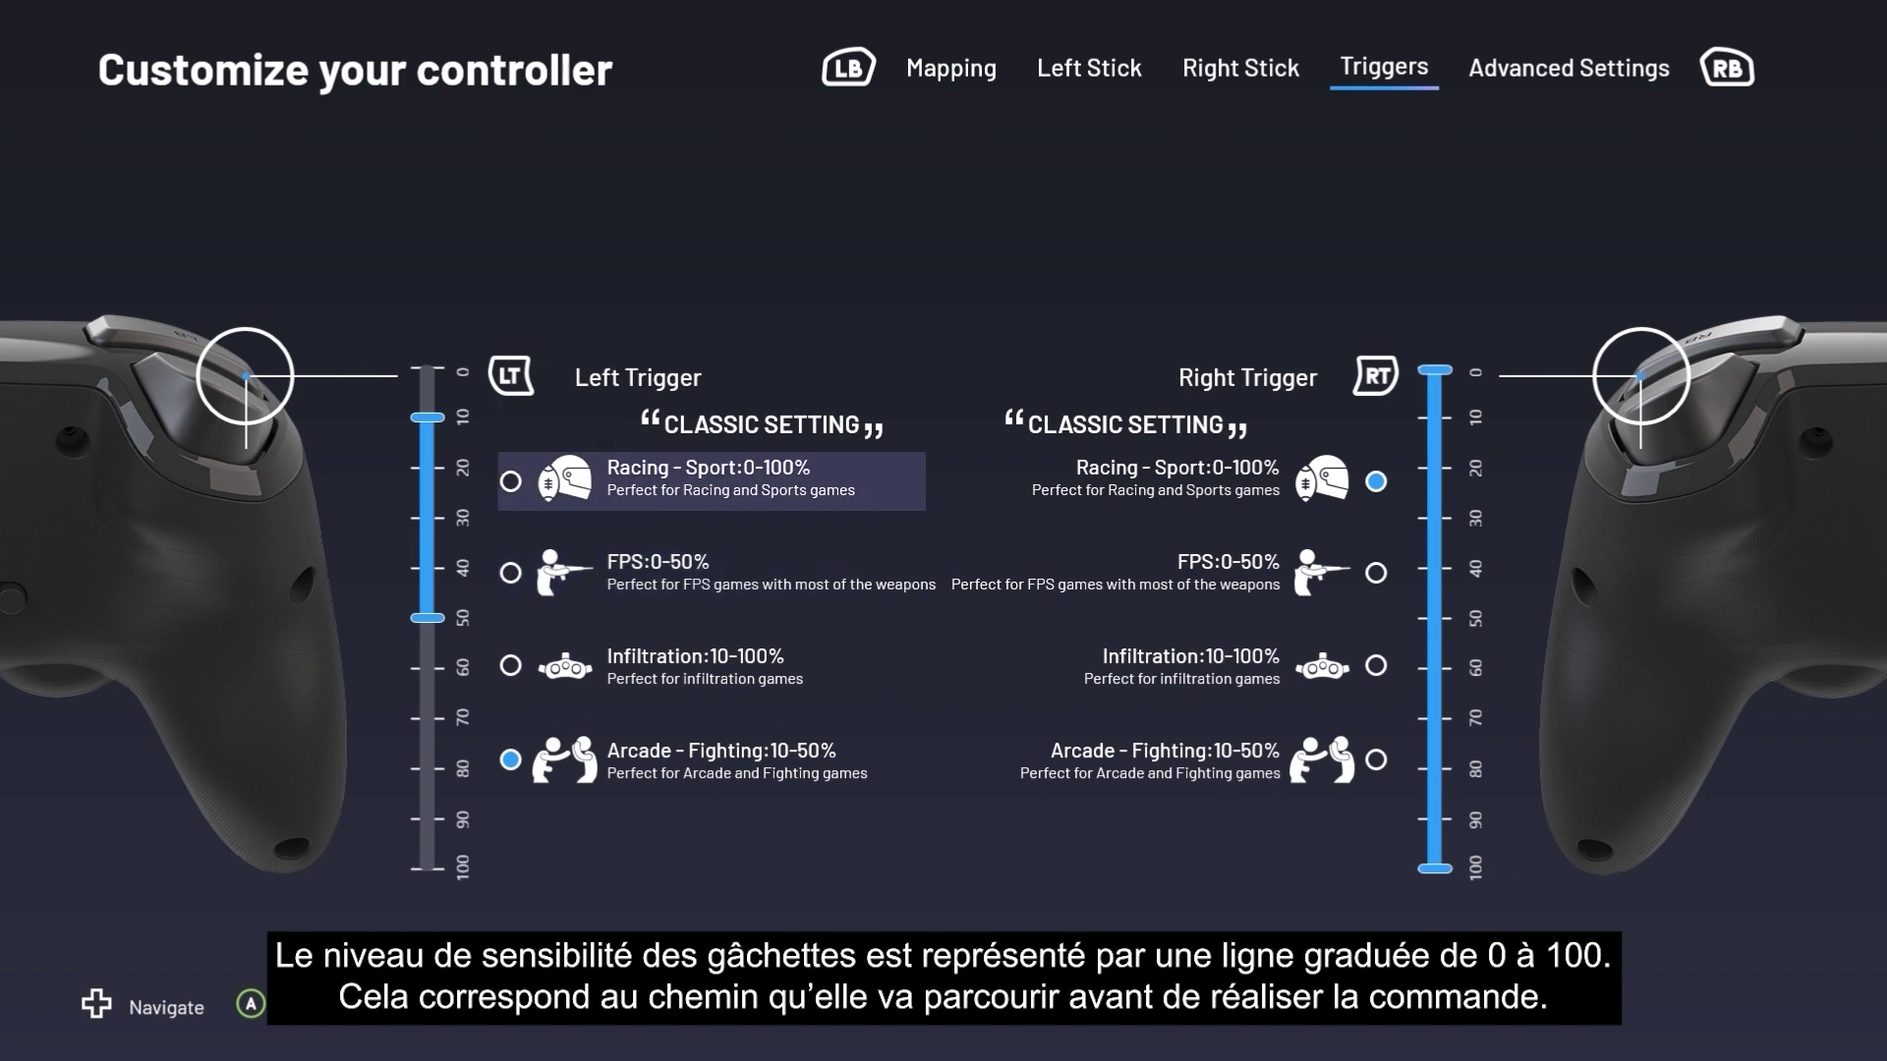
key(Return)
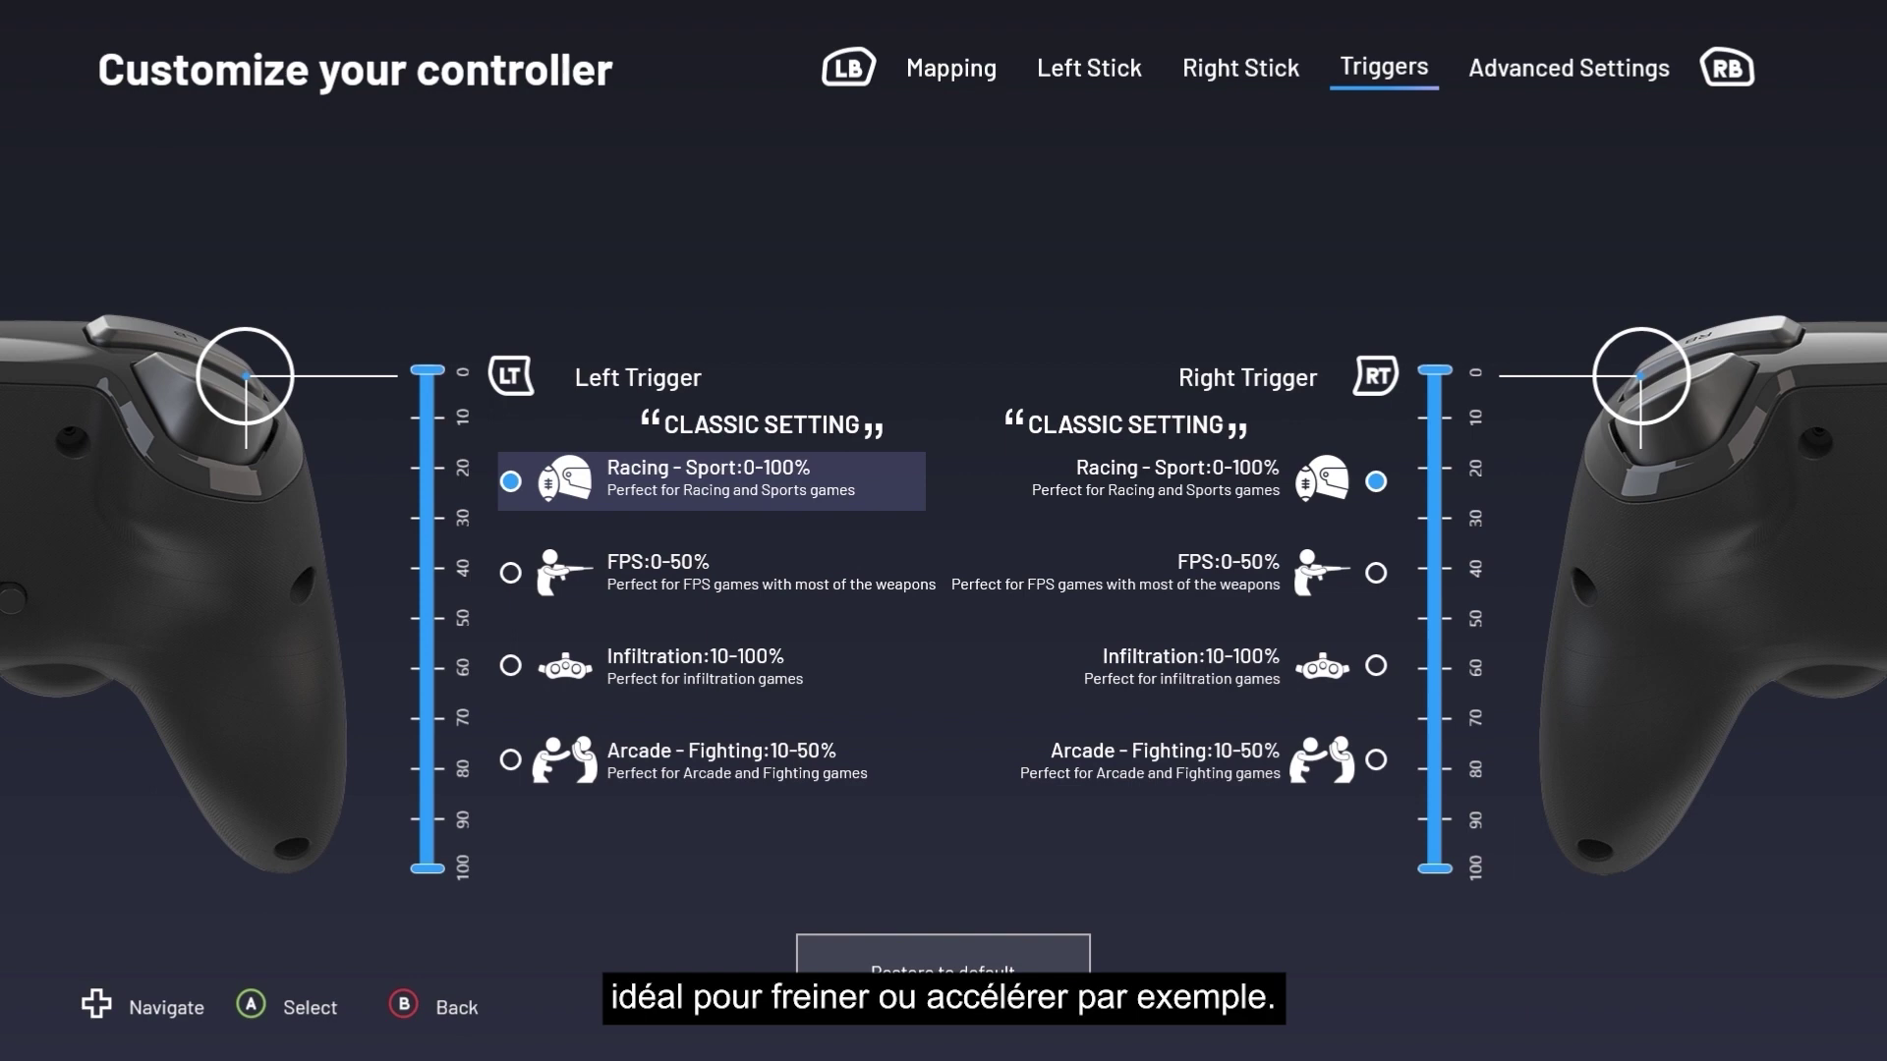
Step: Try FPS, Infiltration and Arcade - Fighting on the left trigger, then restore Racing - Sport 0-100%
key(Down)
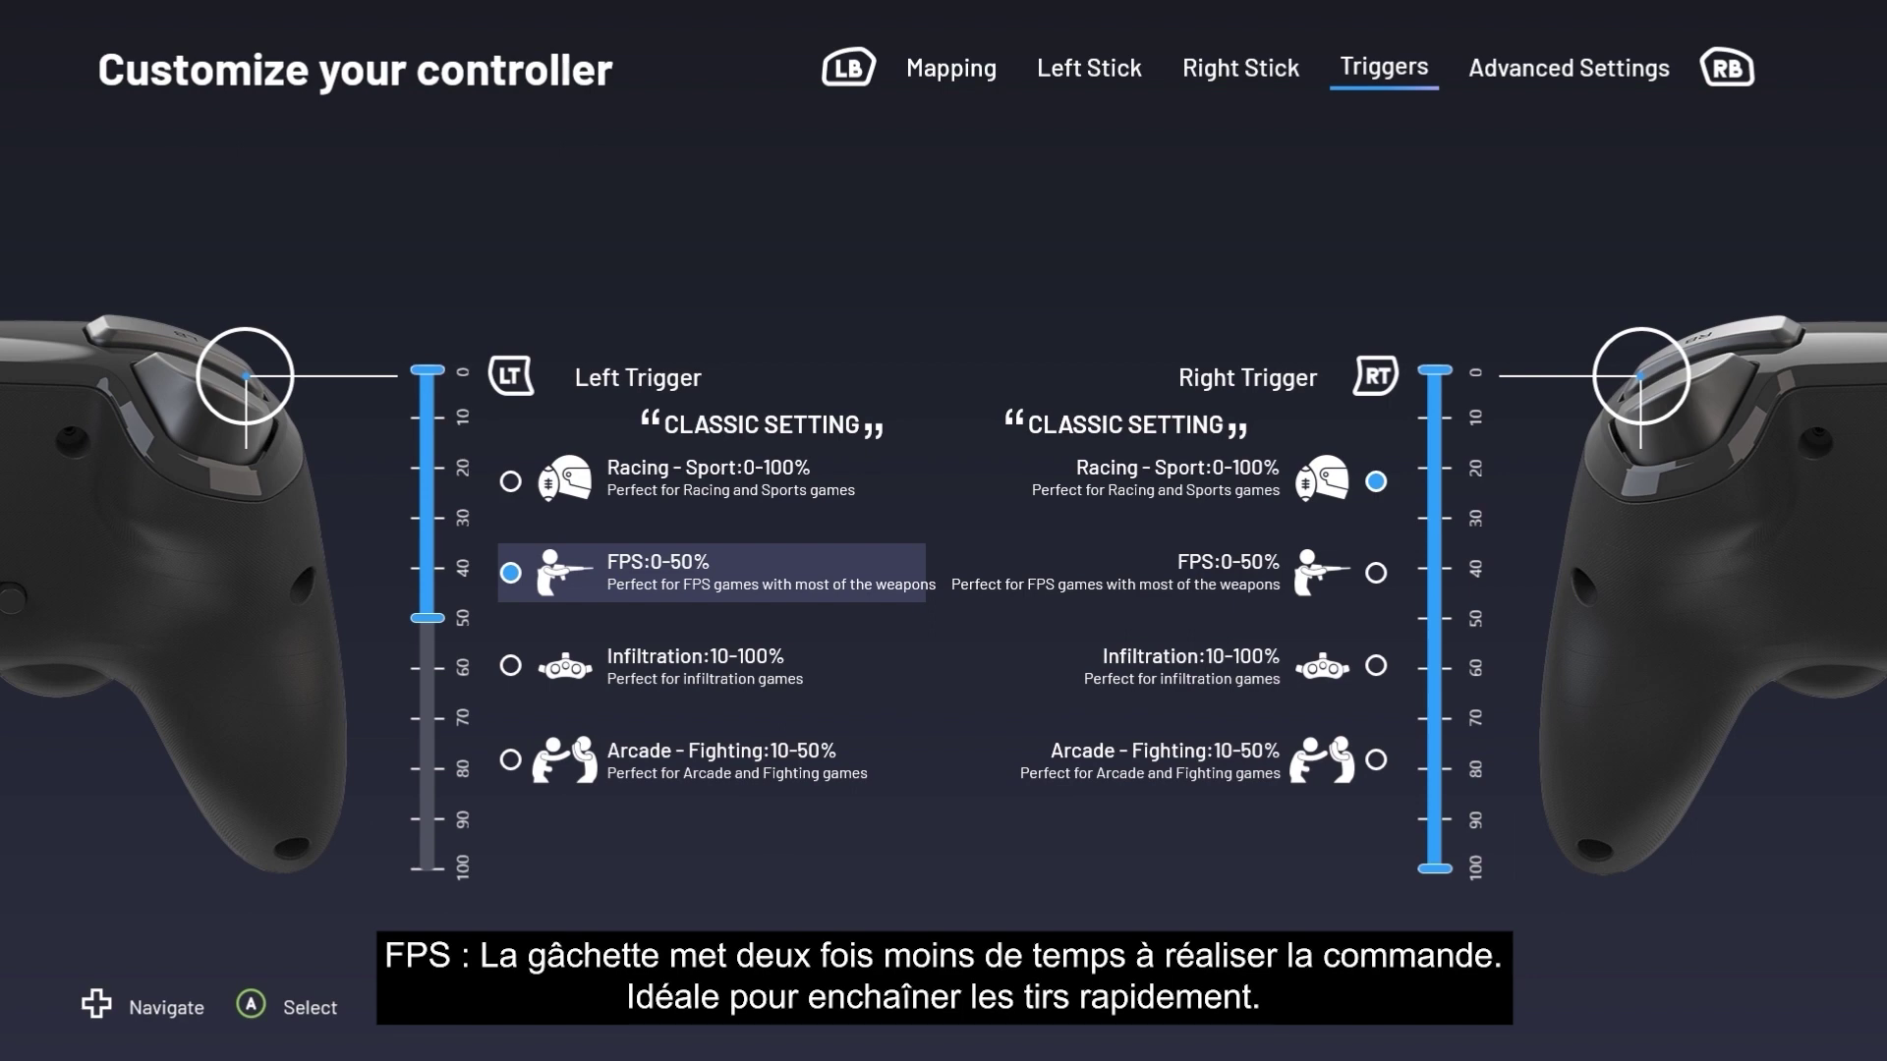
click(511, 666)
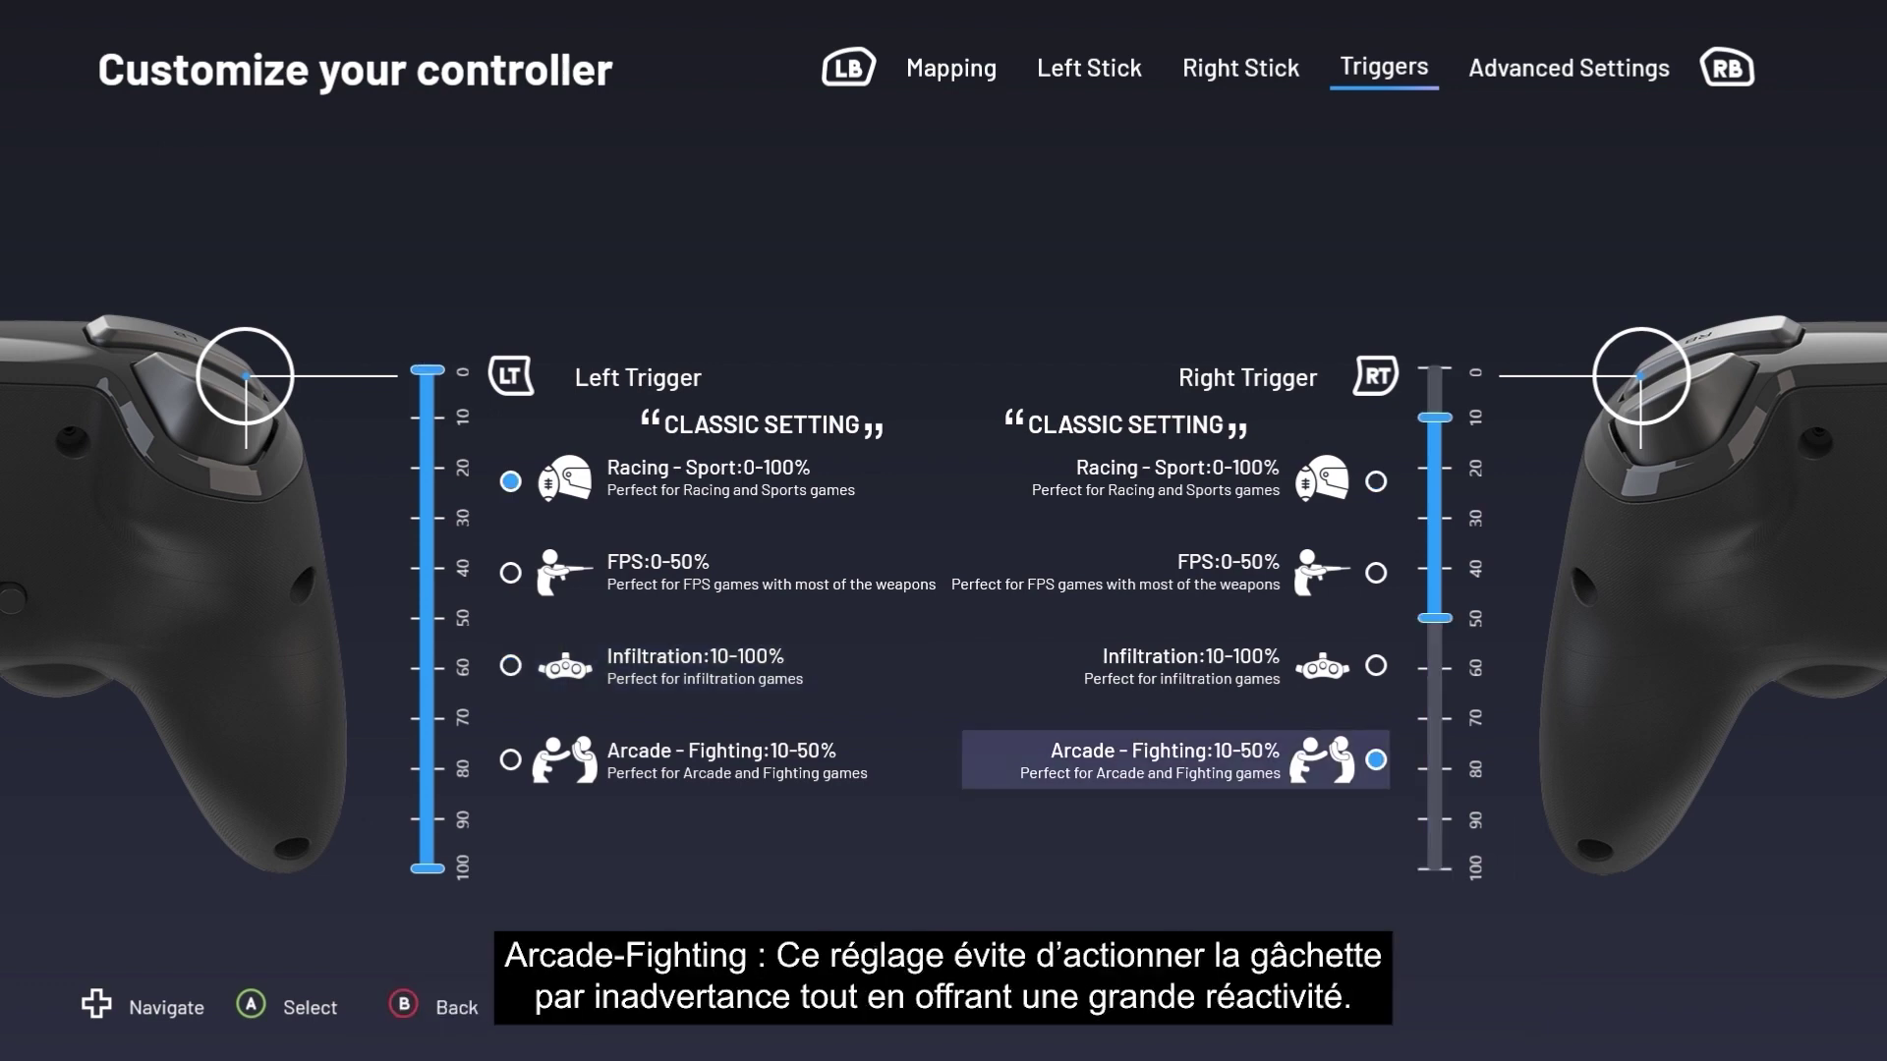
key(Left)
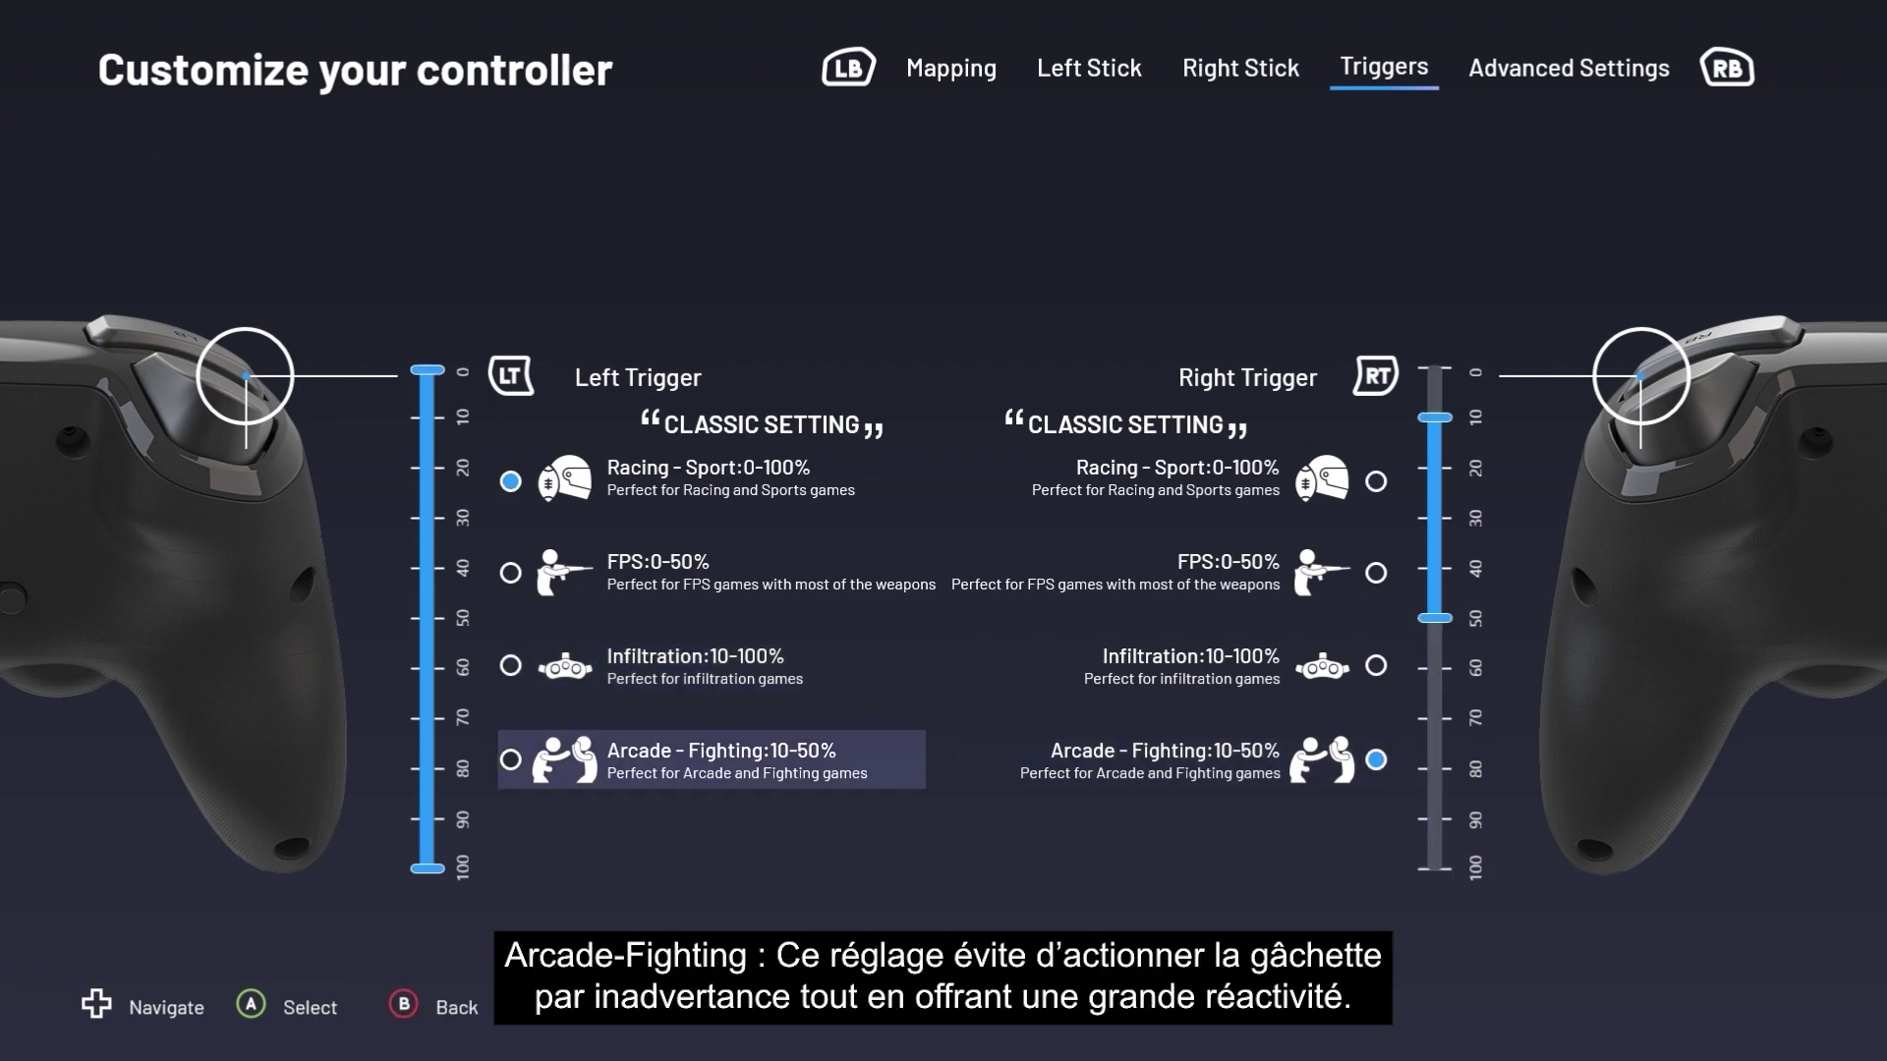
key(Return)
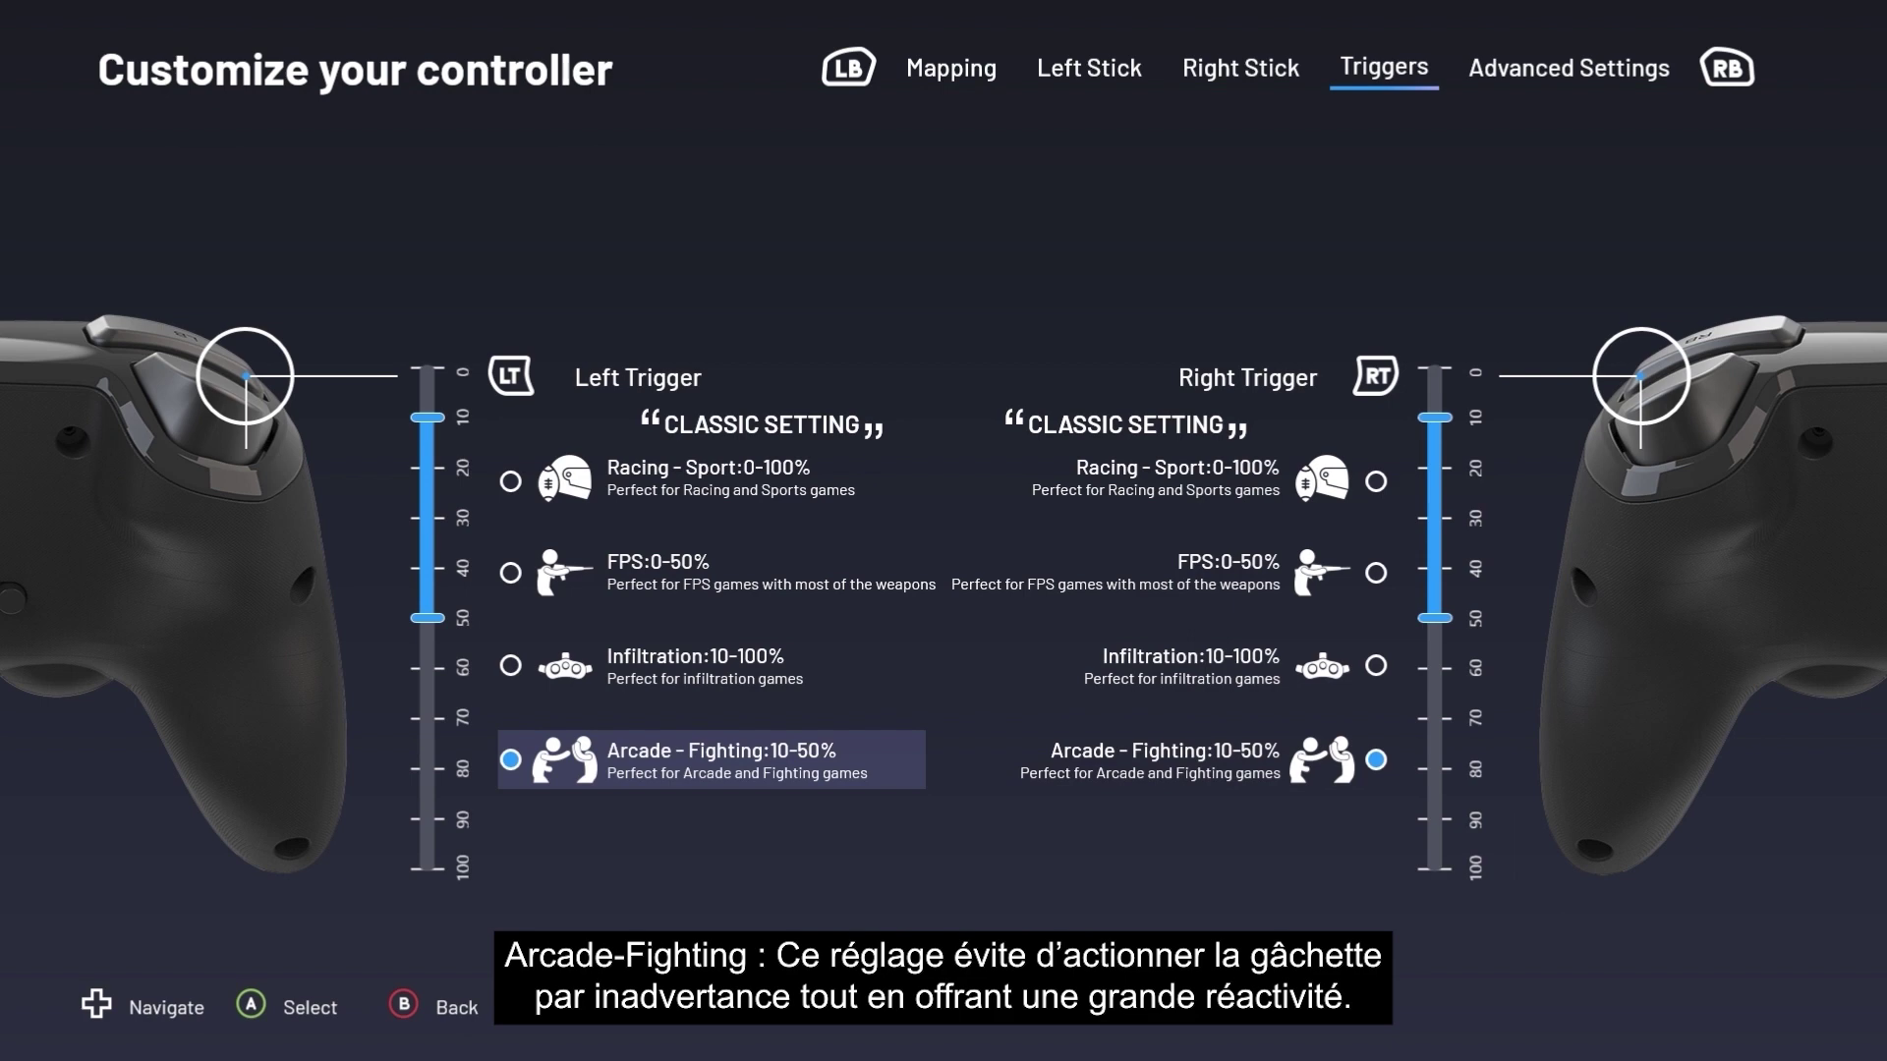
key(Right)
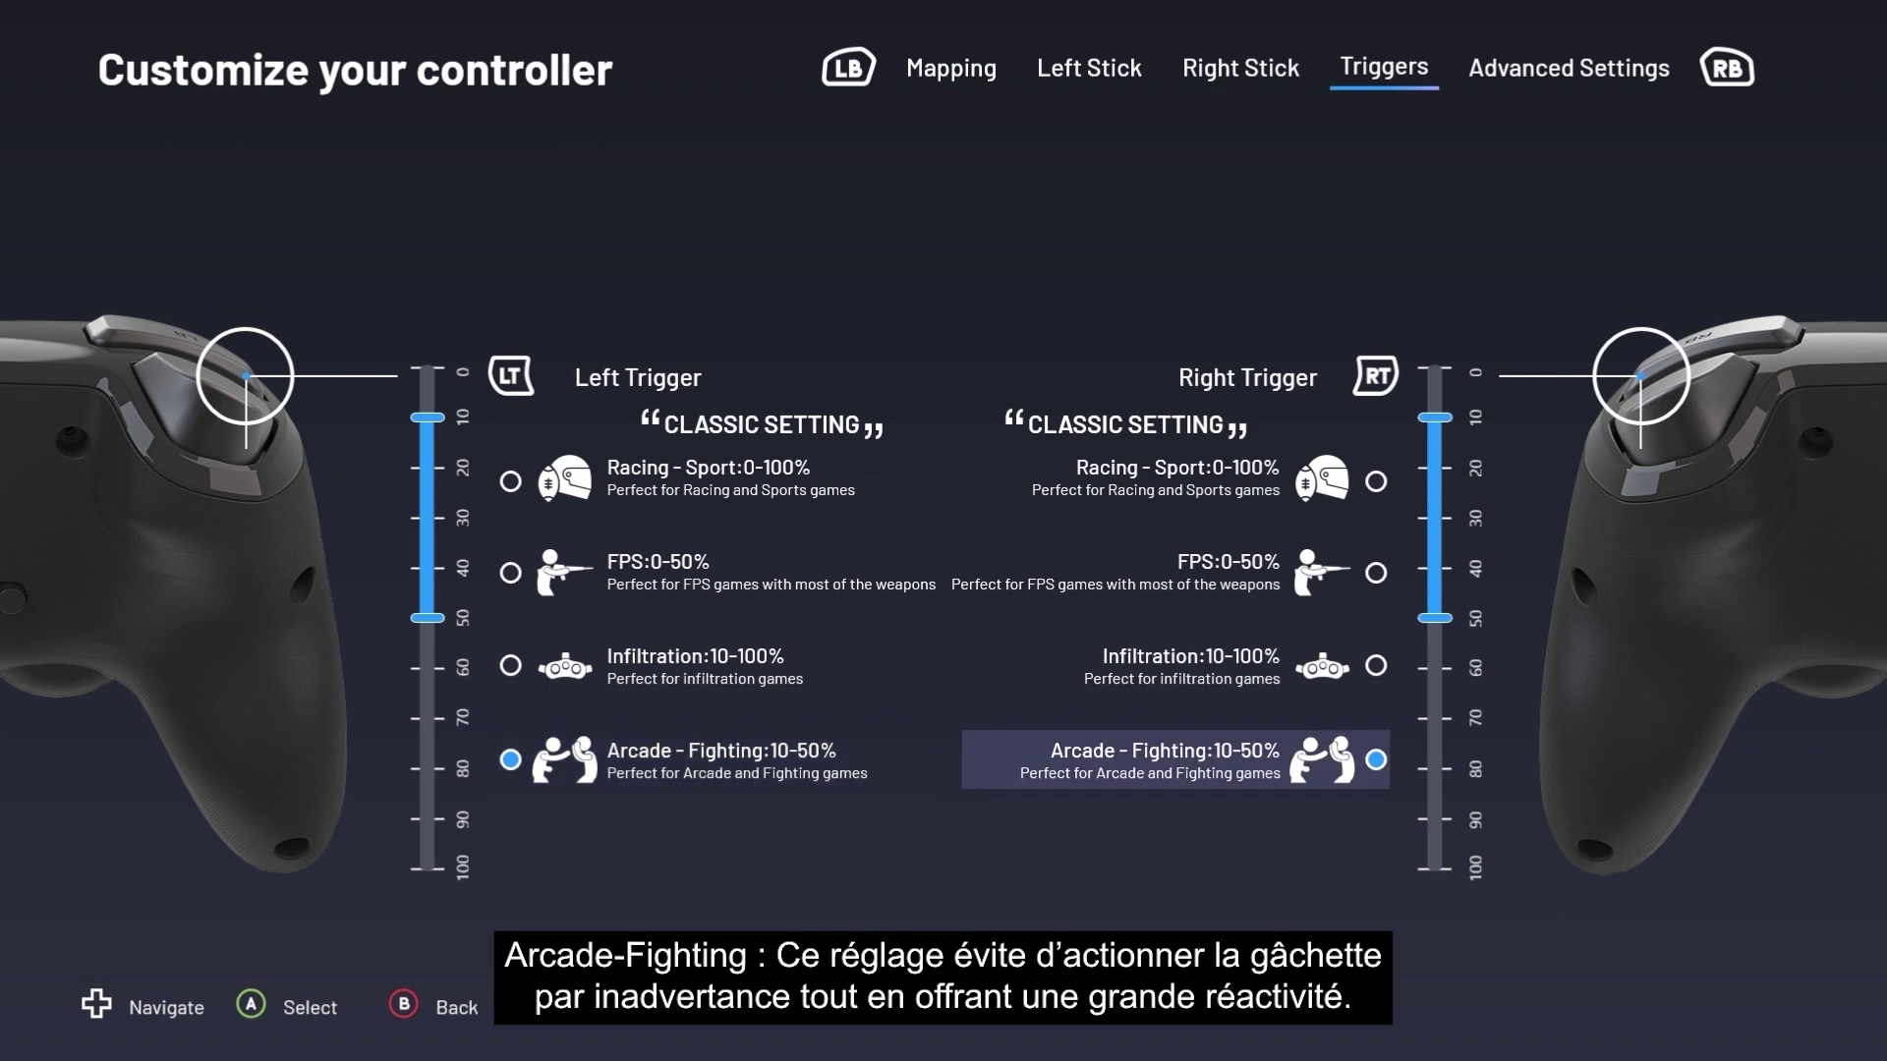
key(Up)
key(Left)
key(Up)
key(Up)
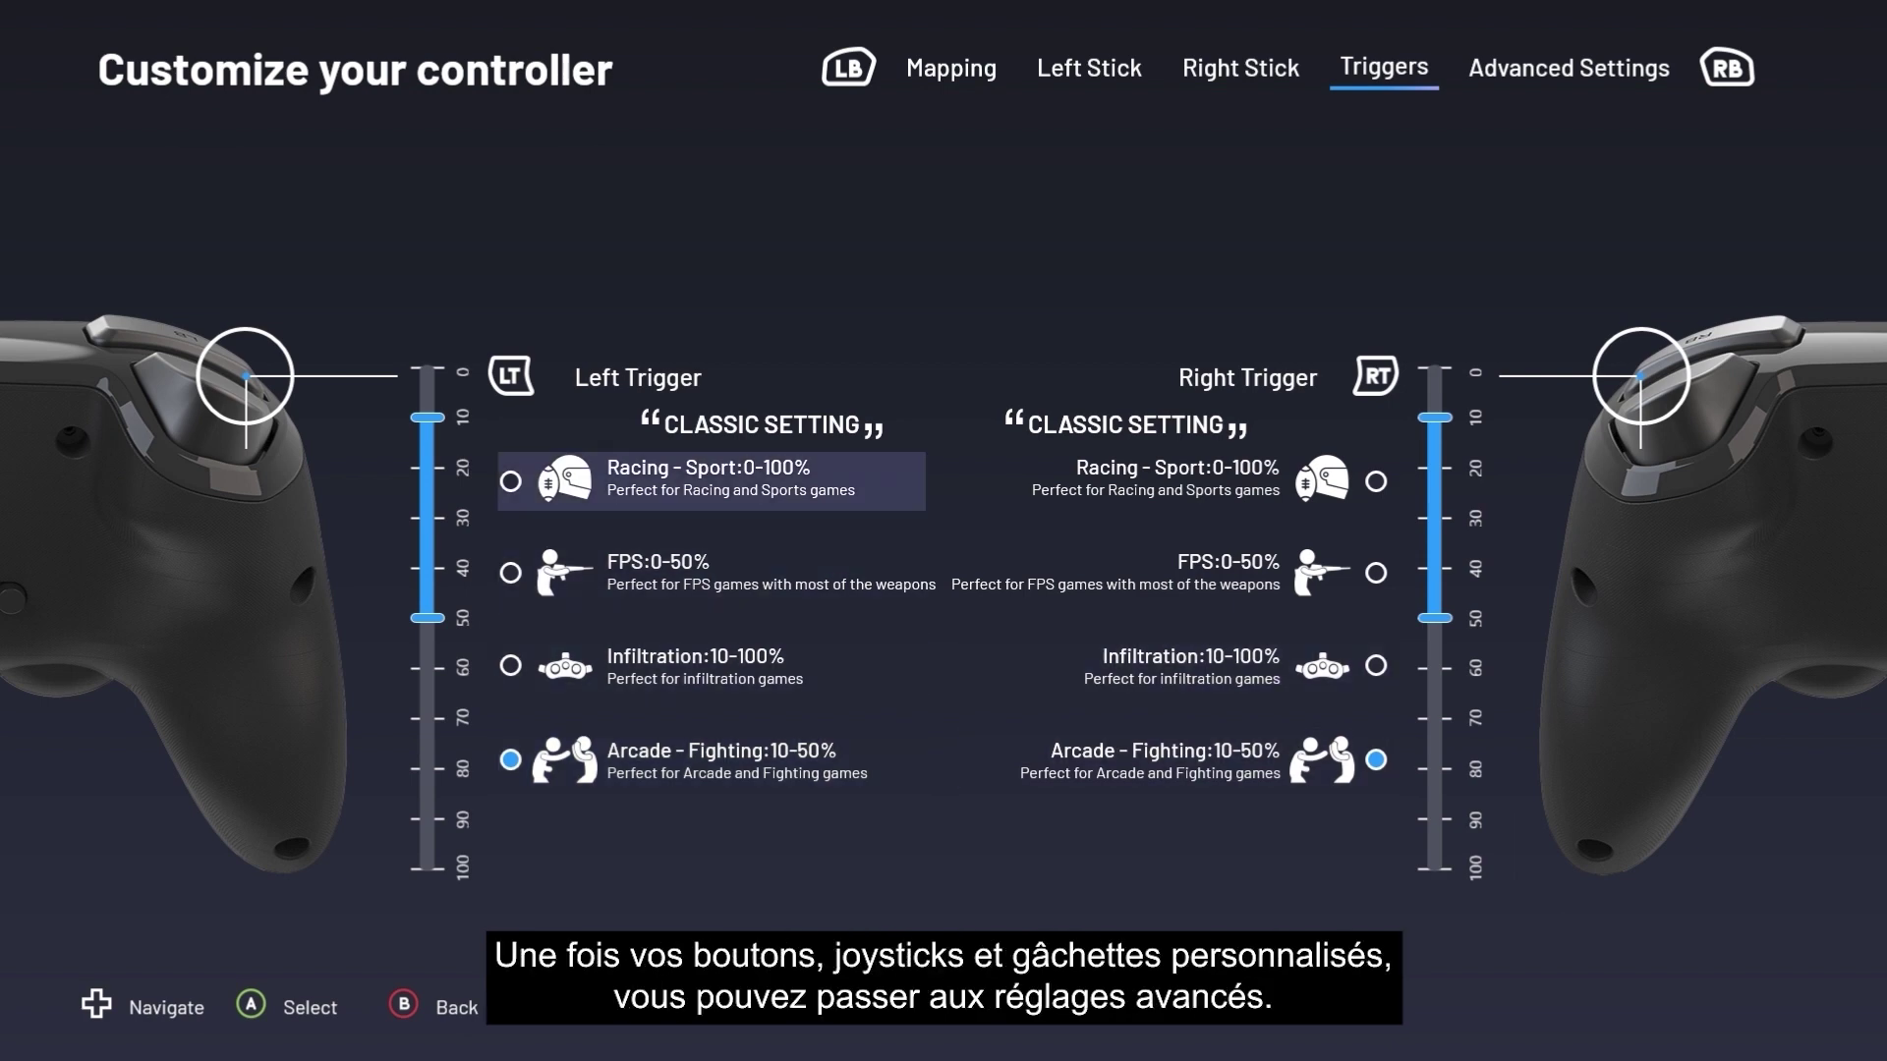
key(Return)
Step: Set the right trigger to FPS 0-50% and move on to Advanced Settings
key(Right)
key(Down)
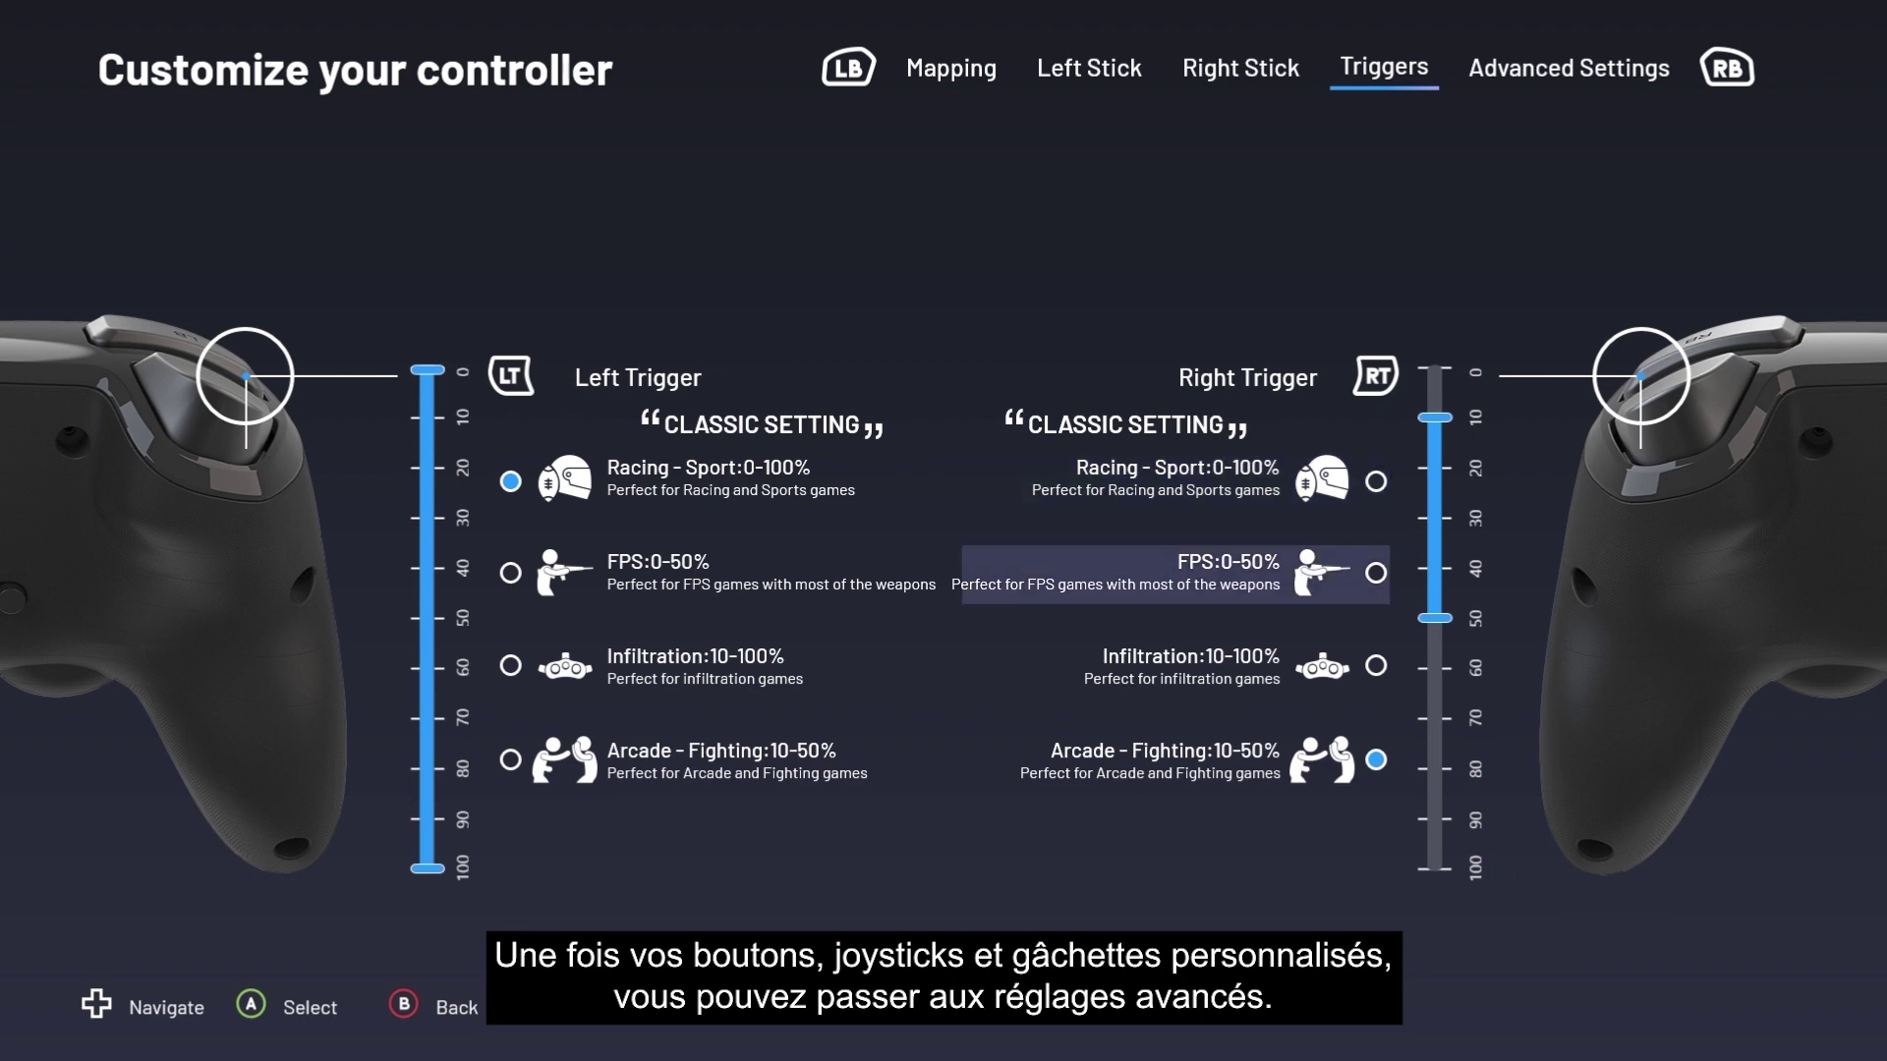
key(Return)
key(Up)
key(Page_Down)
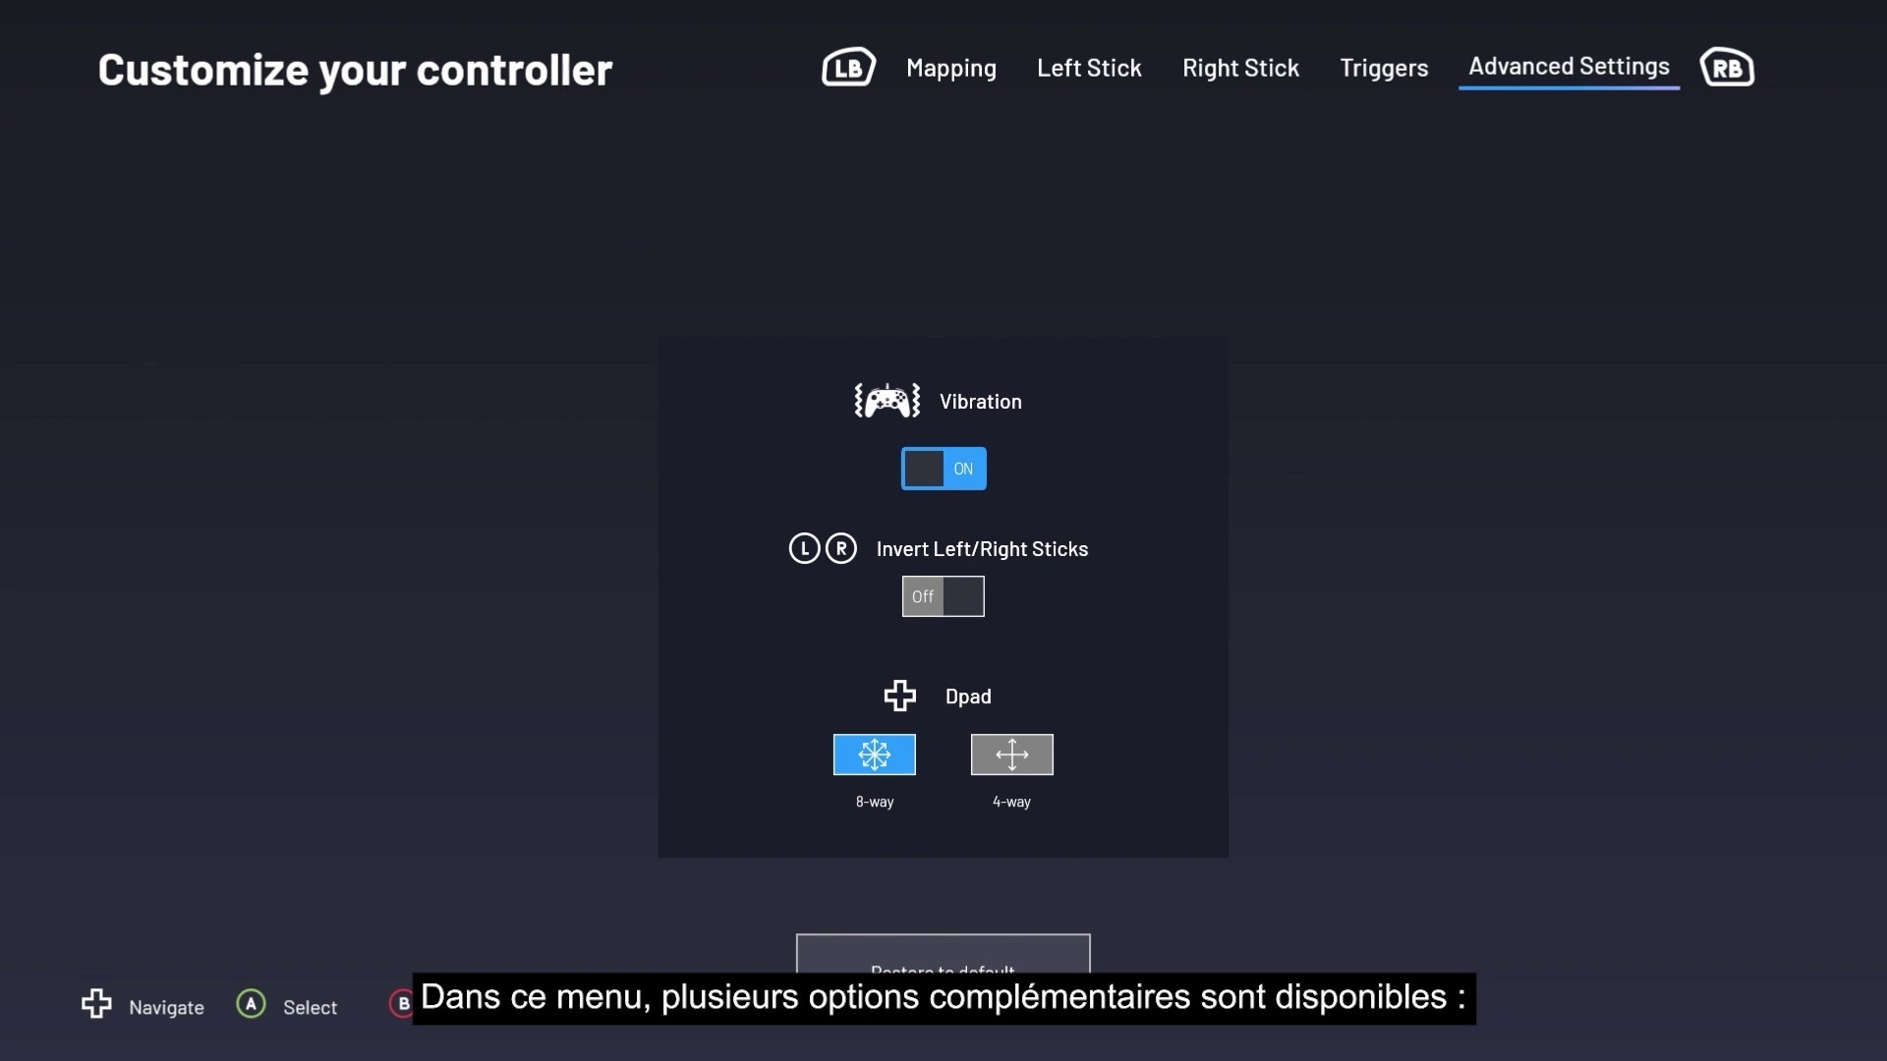
Step: Toggle Vibration and stick inversion and leave them at Vibration ON and inversion Off
key(Return)
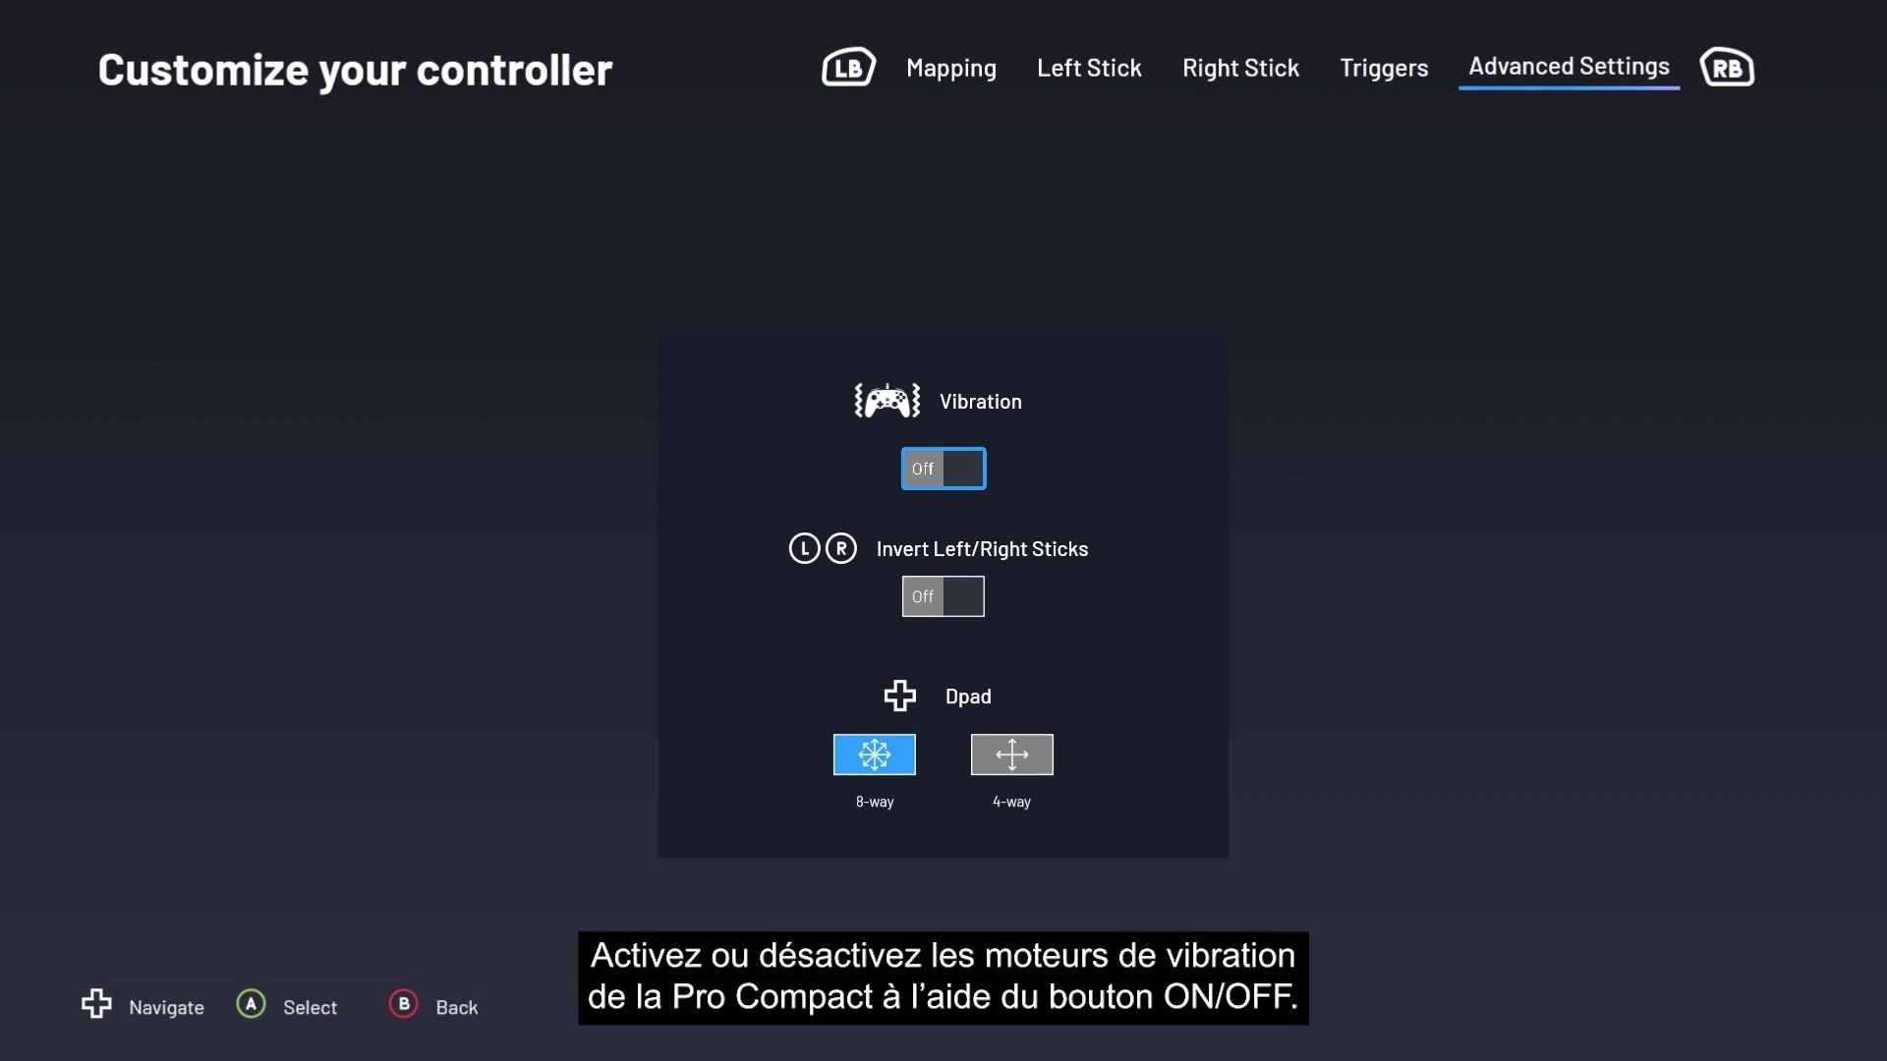
key(Return)
key(Down)
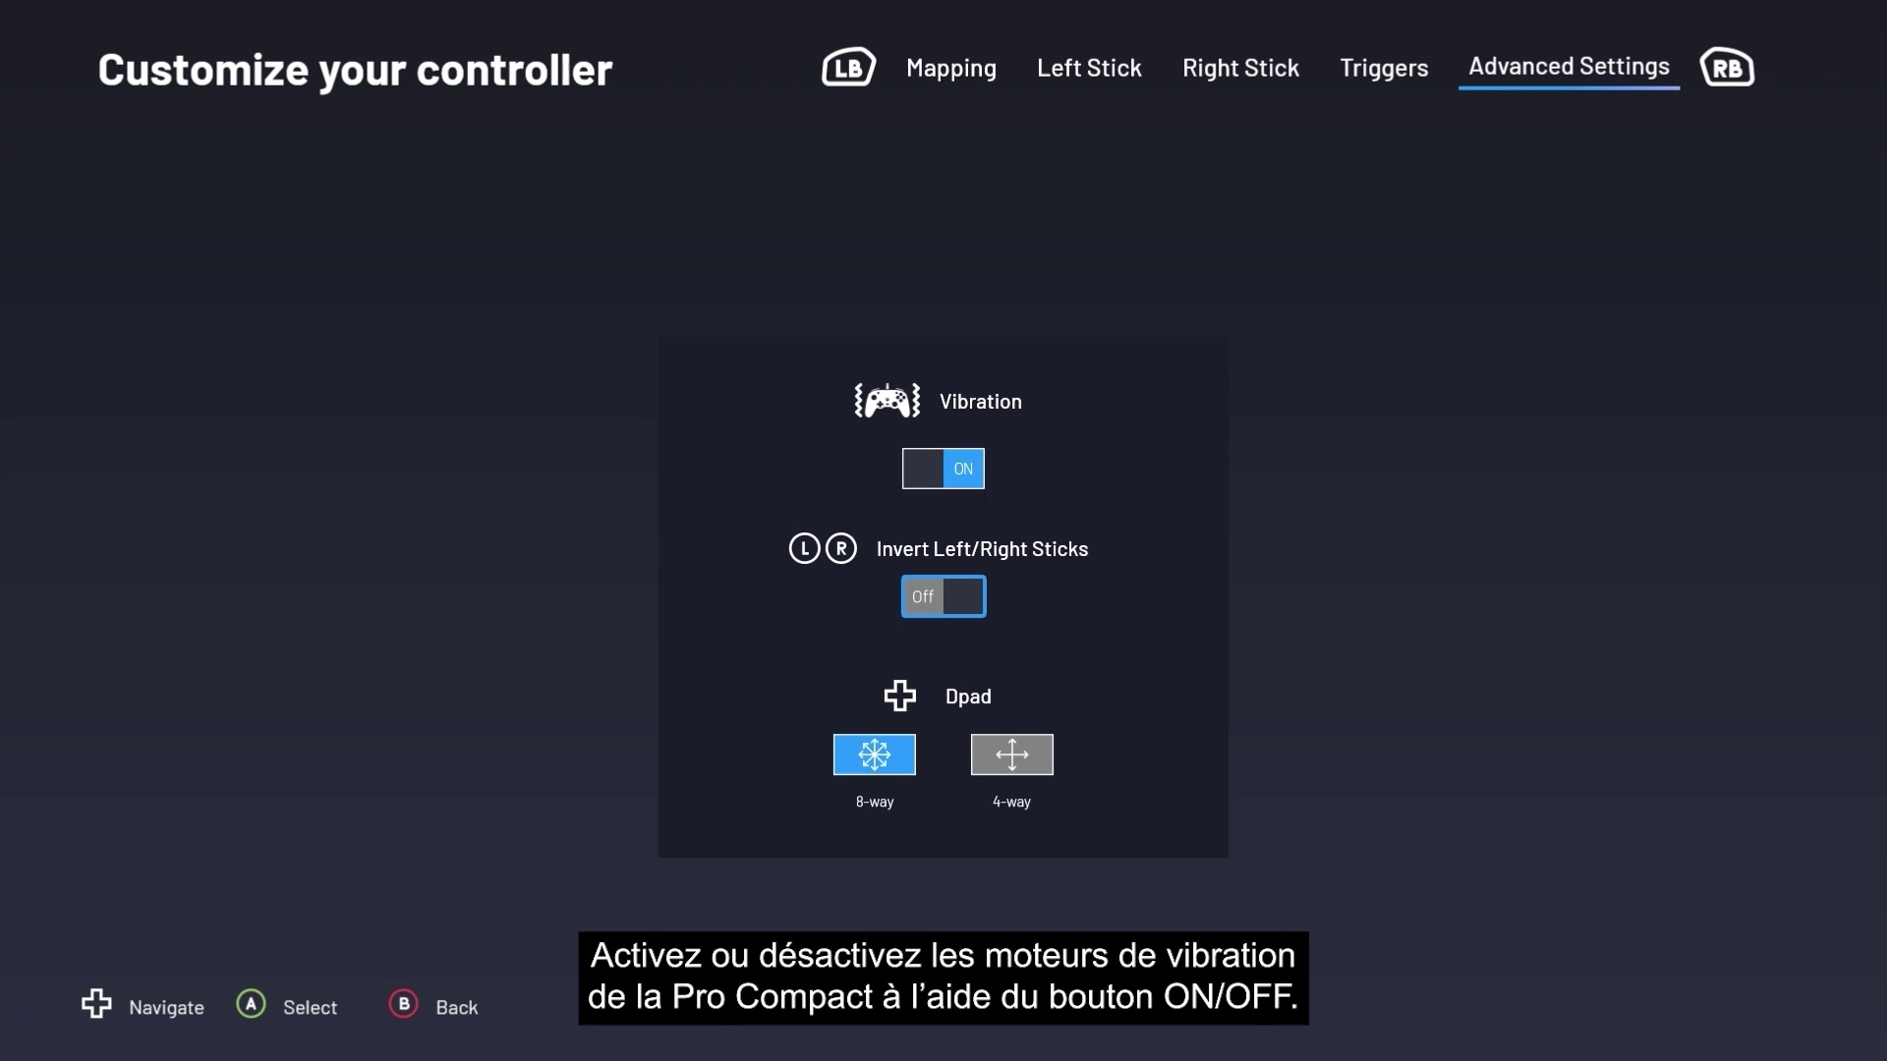
key(Return)
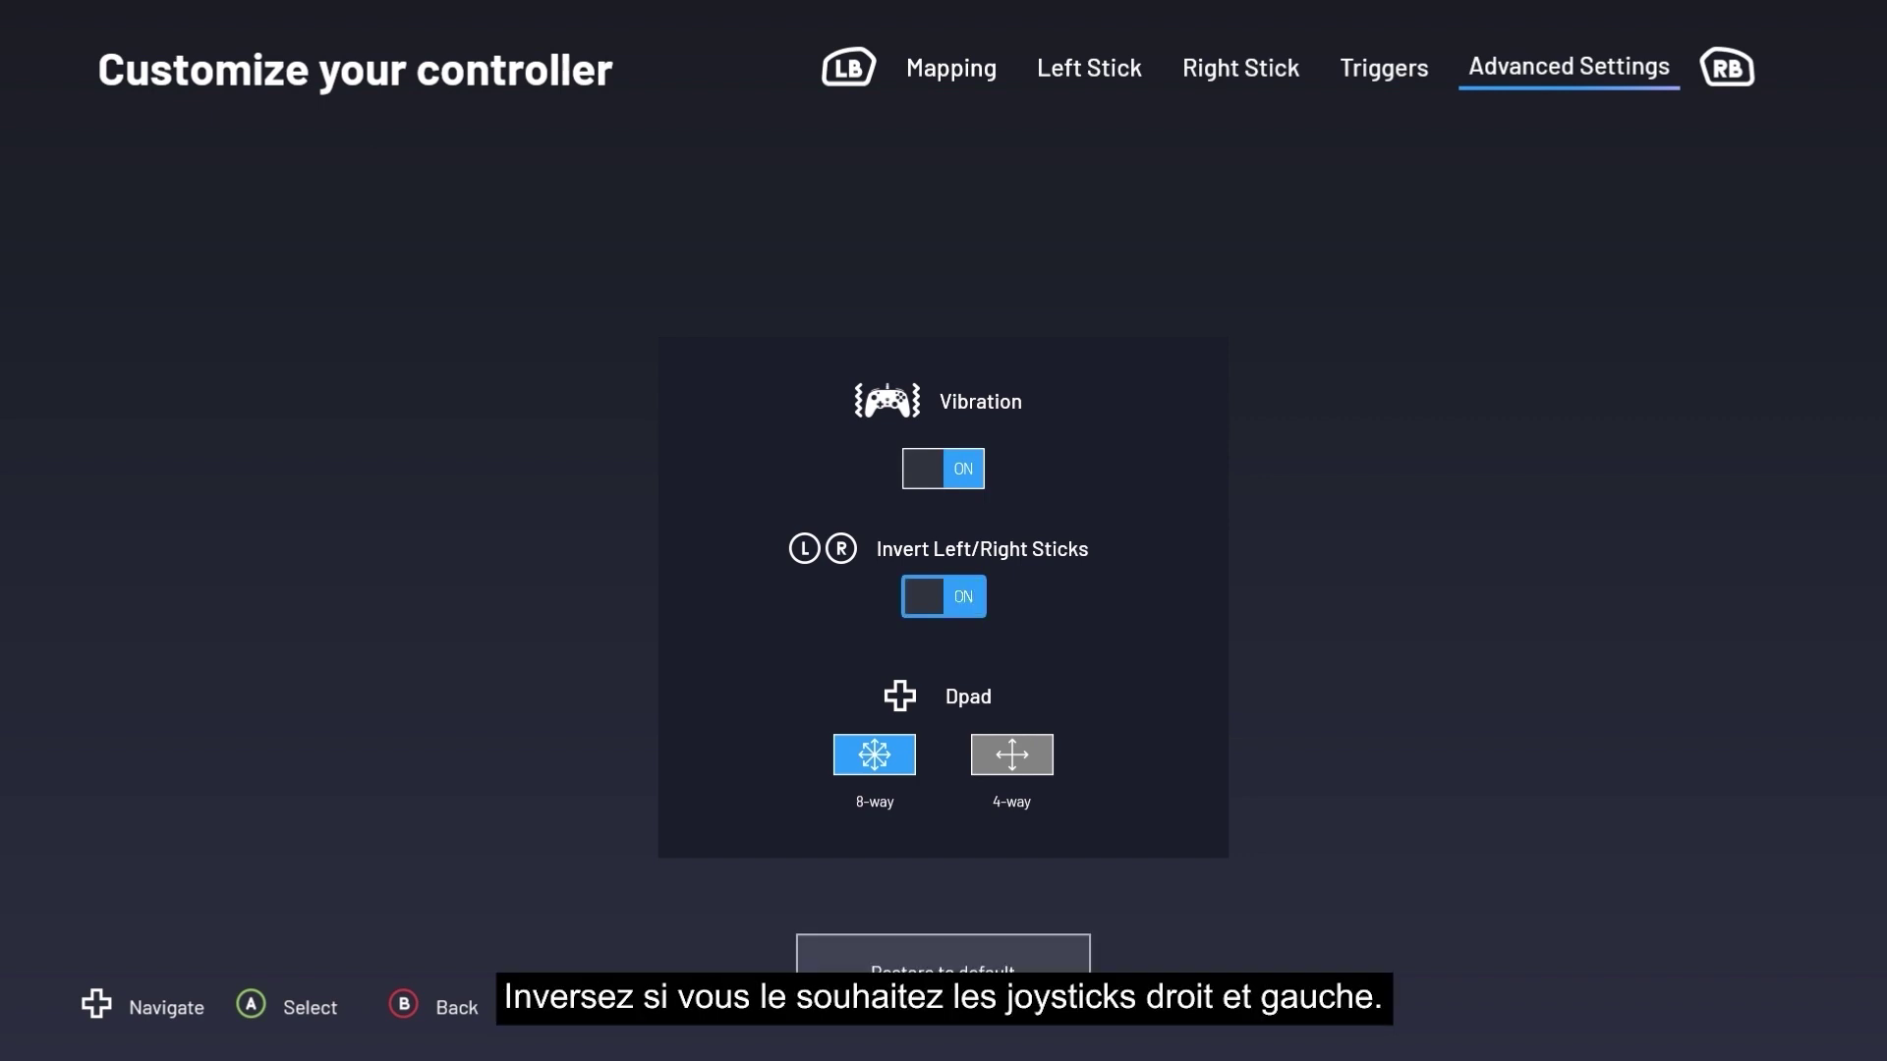
key(Return)
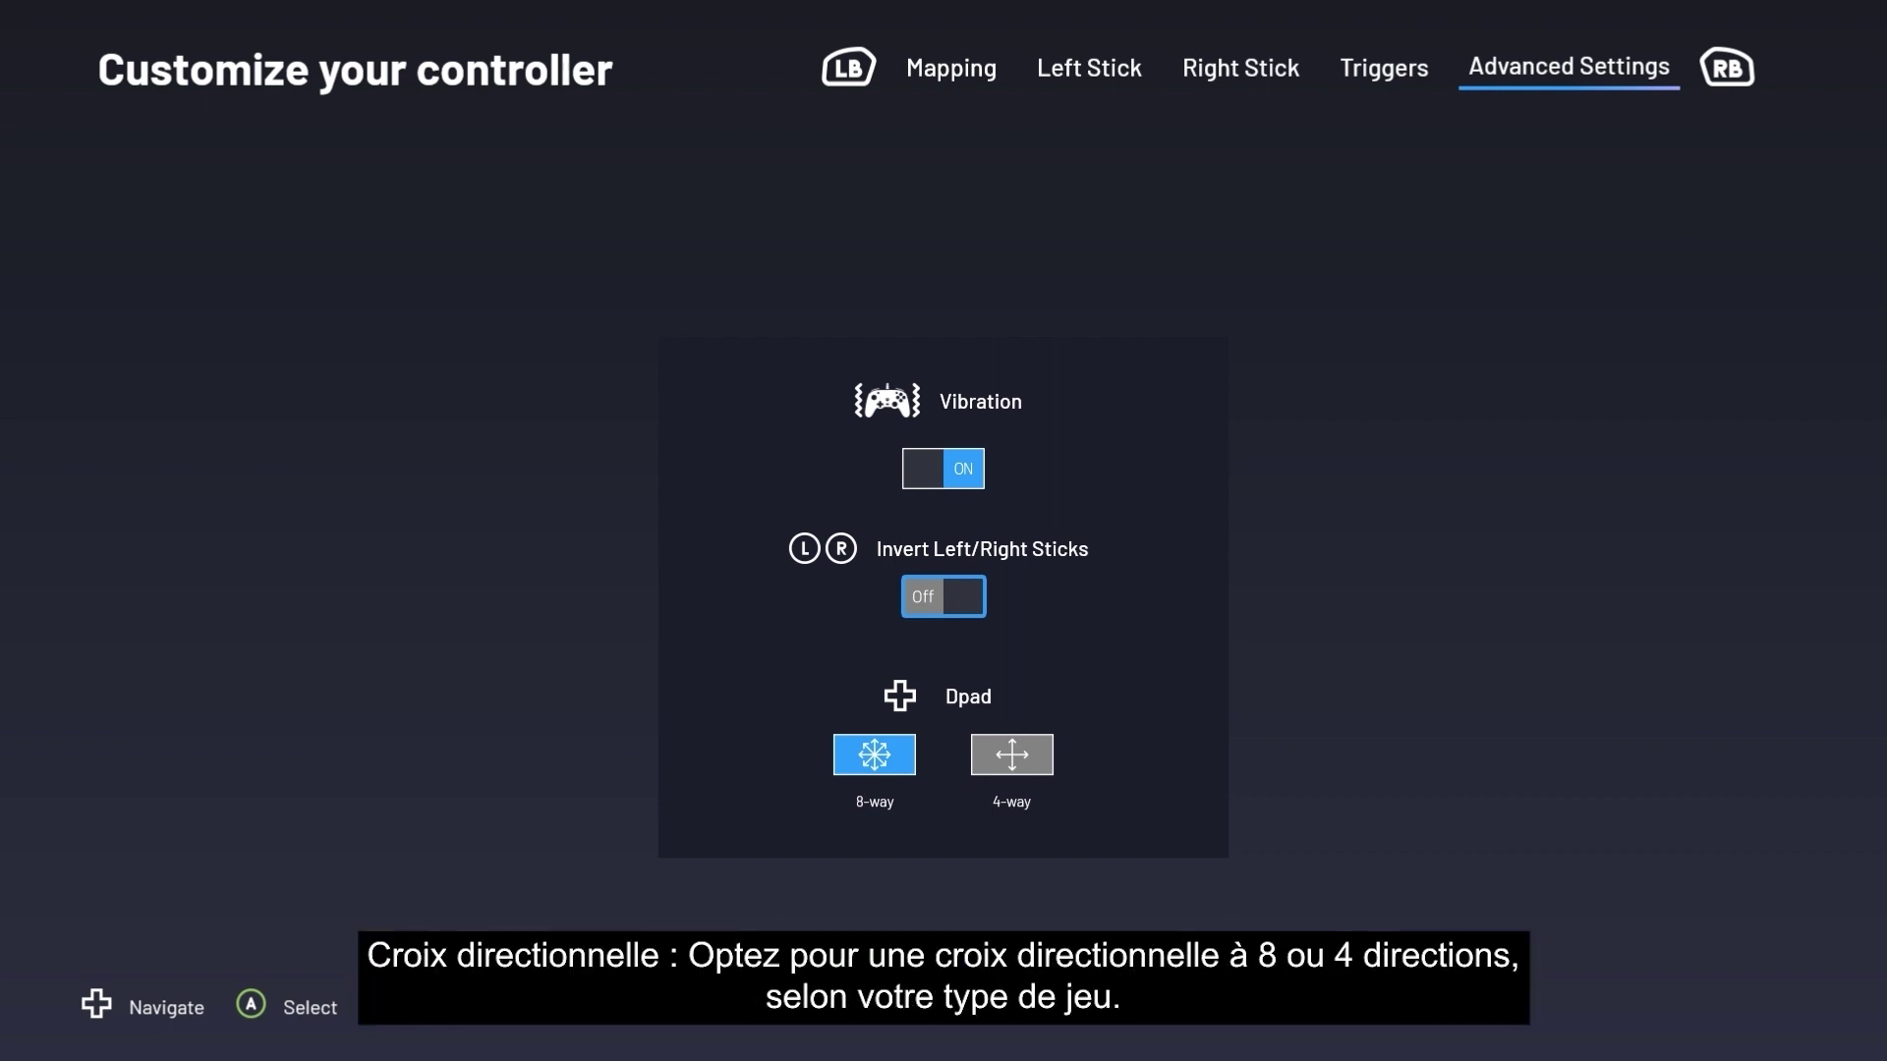
Step: Compare the 8-way and 4-way Dpad direction options
key(Down)
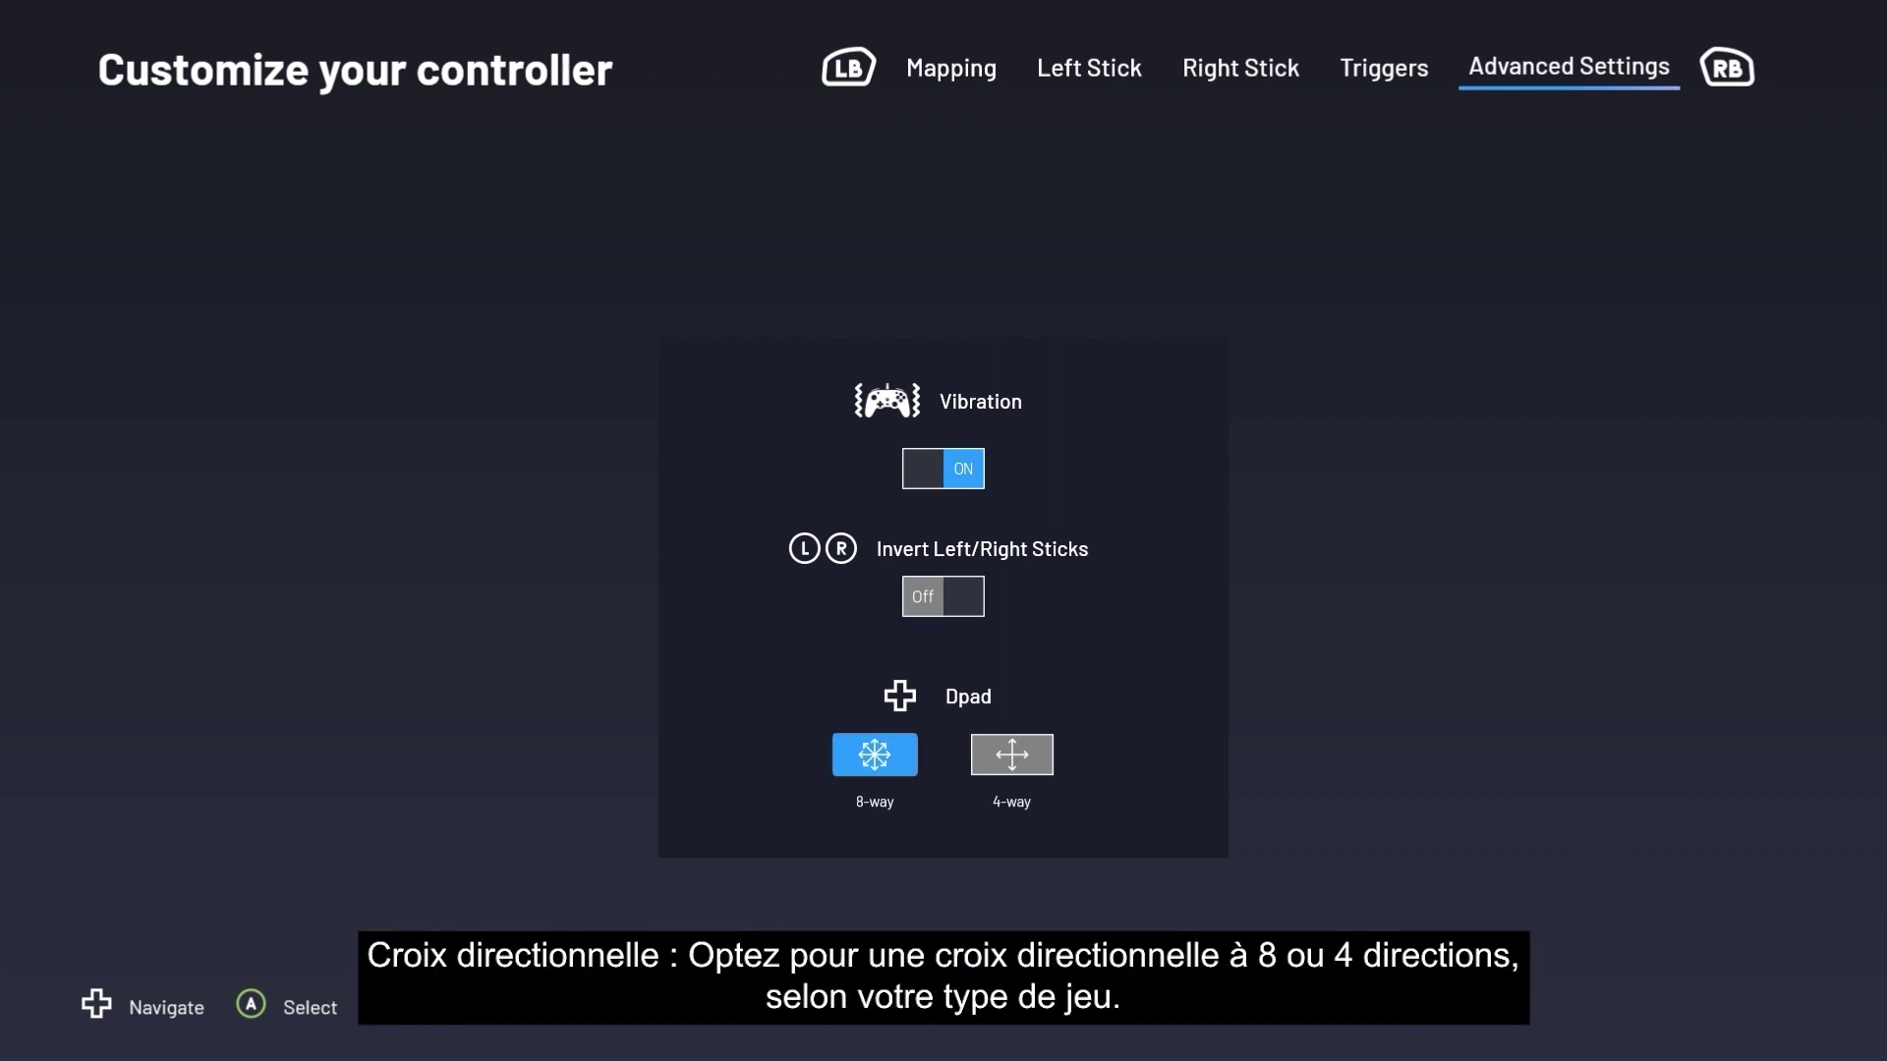
key(Right)
key(Left)
key(Right)
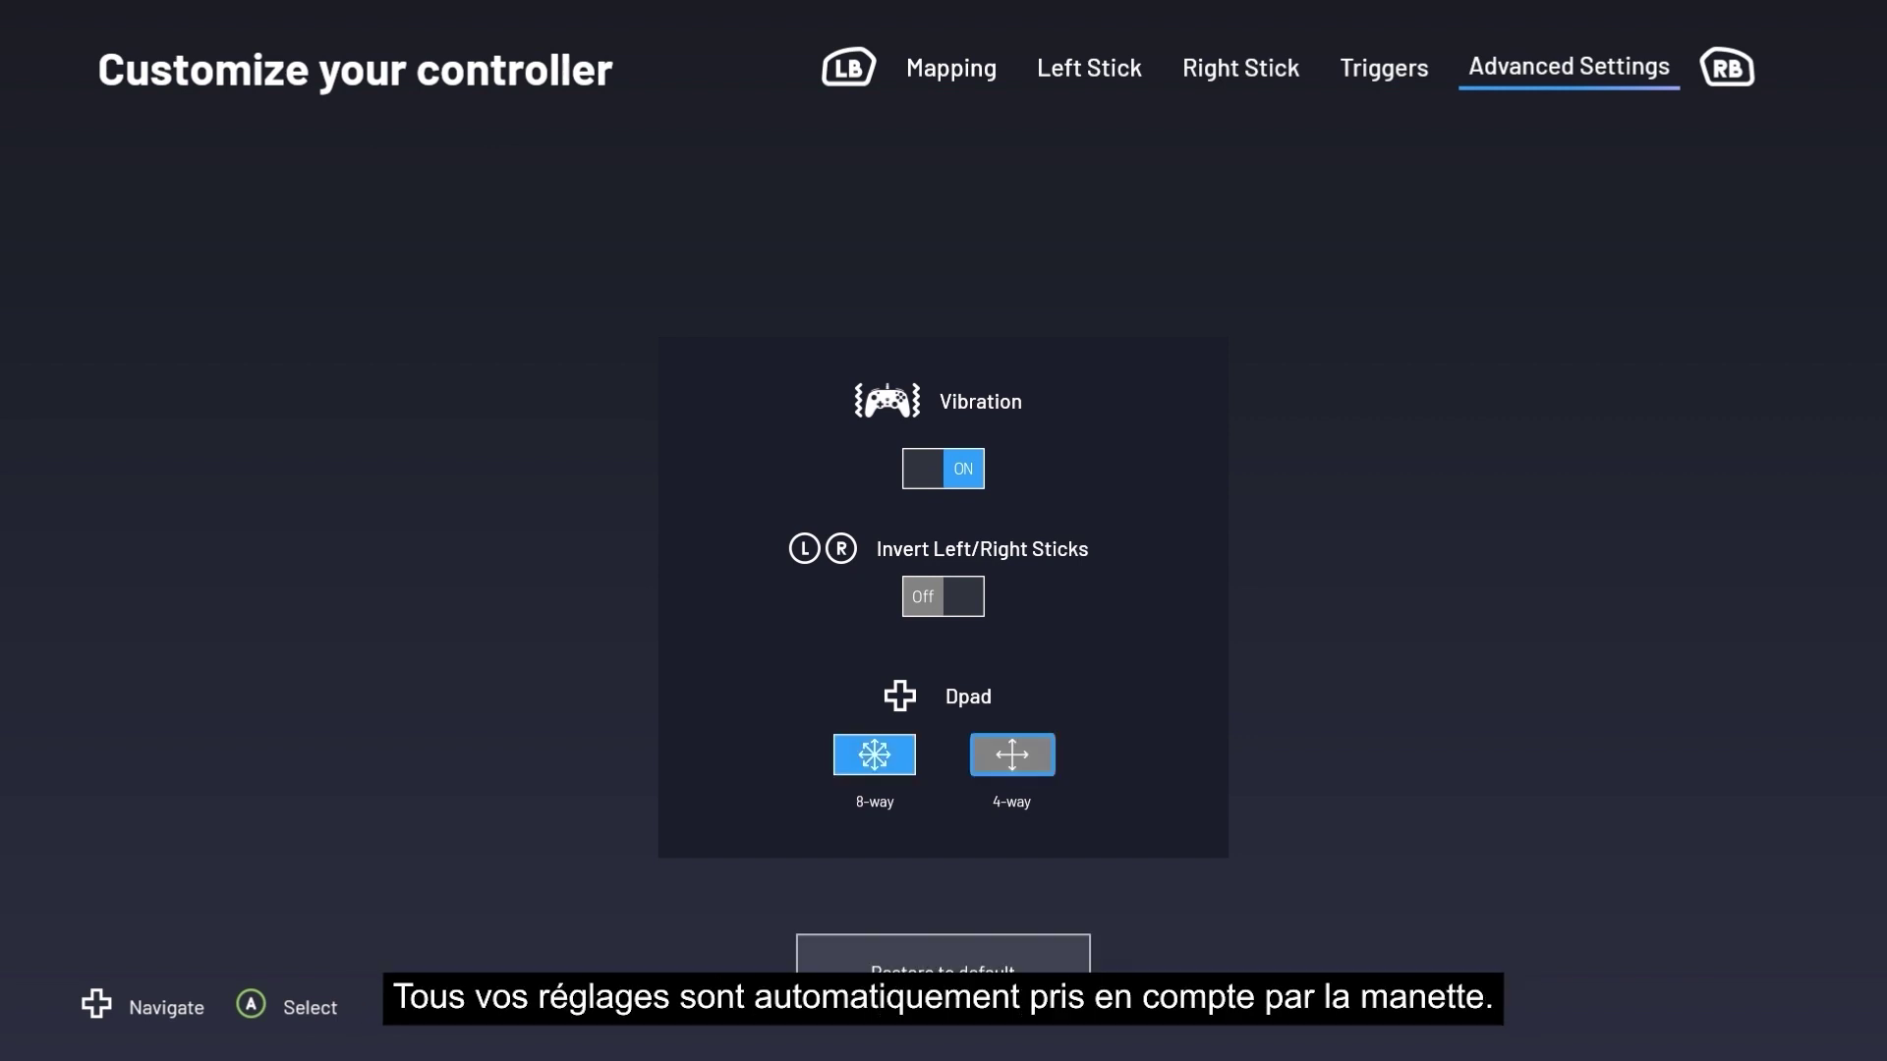